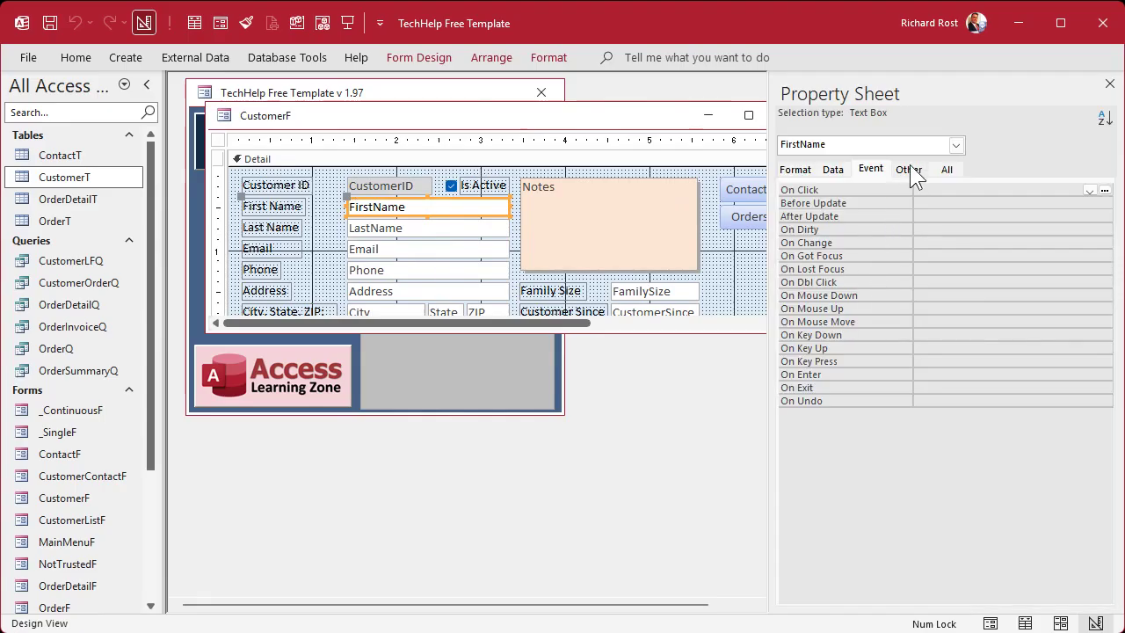
# Examine the Other properties, including Tag and Status Bar Text, of the FirstName, IsActive and LastName controls and the form itself
pyautogui.click(909, 169)
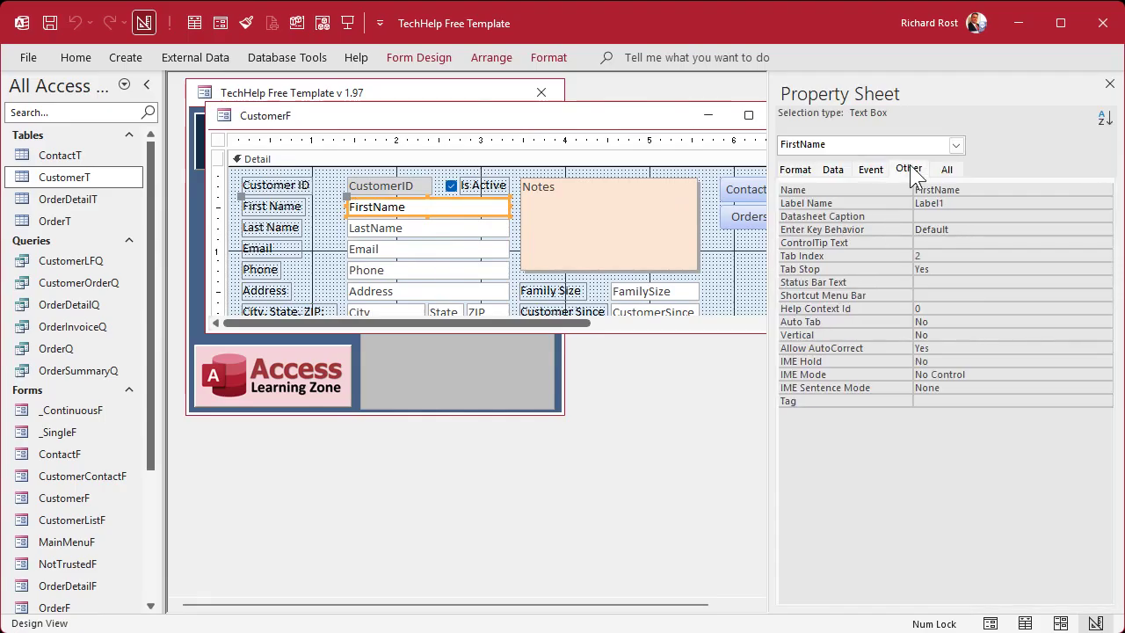
pyautogui.click(811, 400)
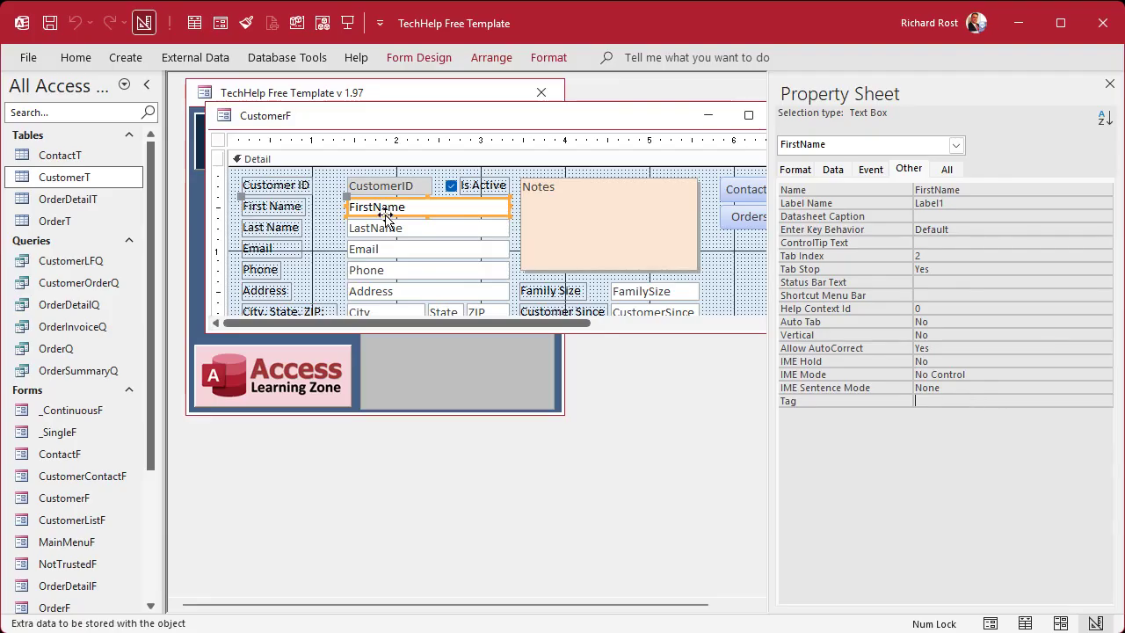
pyautogui.click(450, 187)
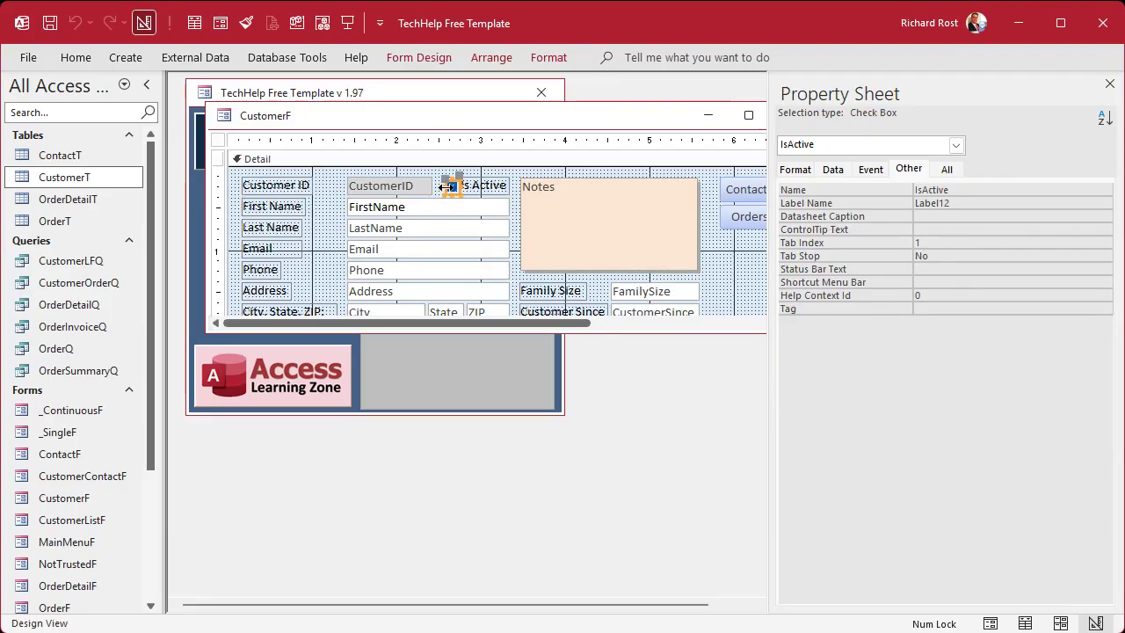
pyautogui.click(218, 140)
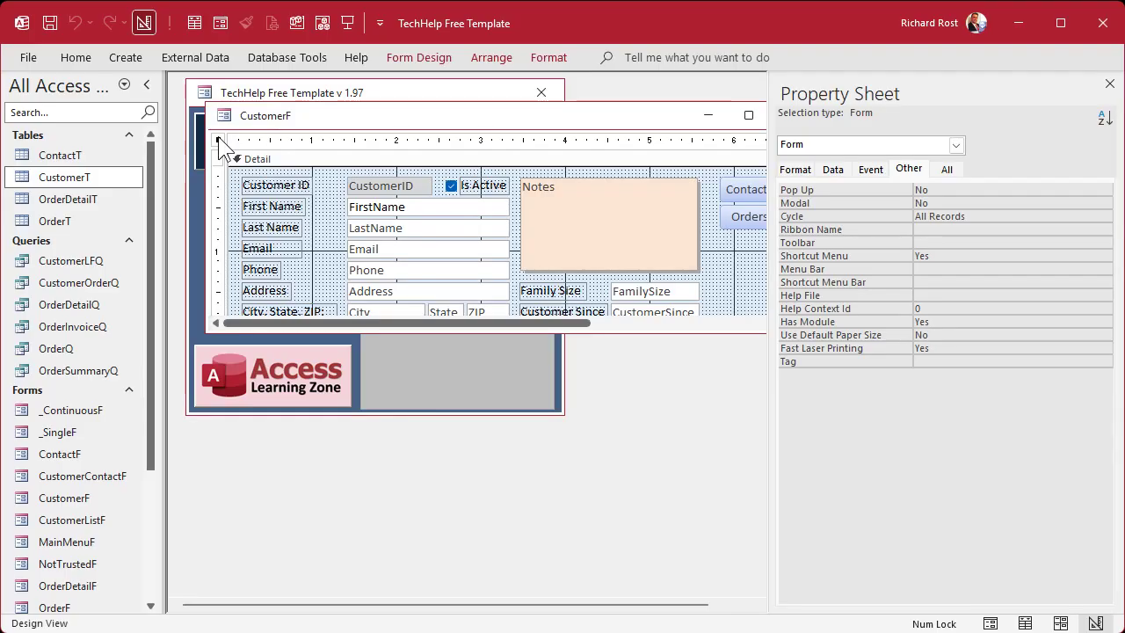
pyautogui.click(472, 211)
pyautogui.click(471, 226)
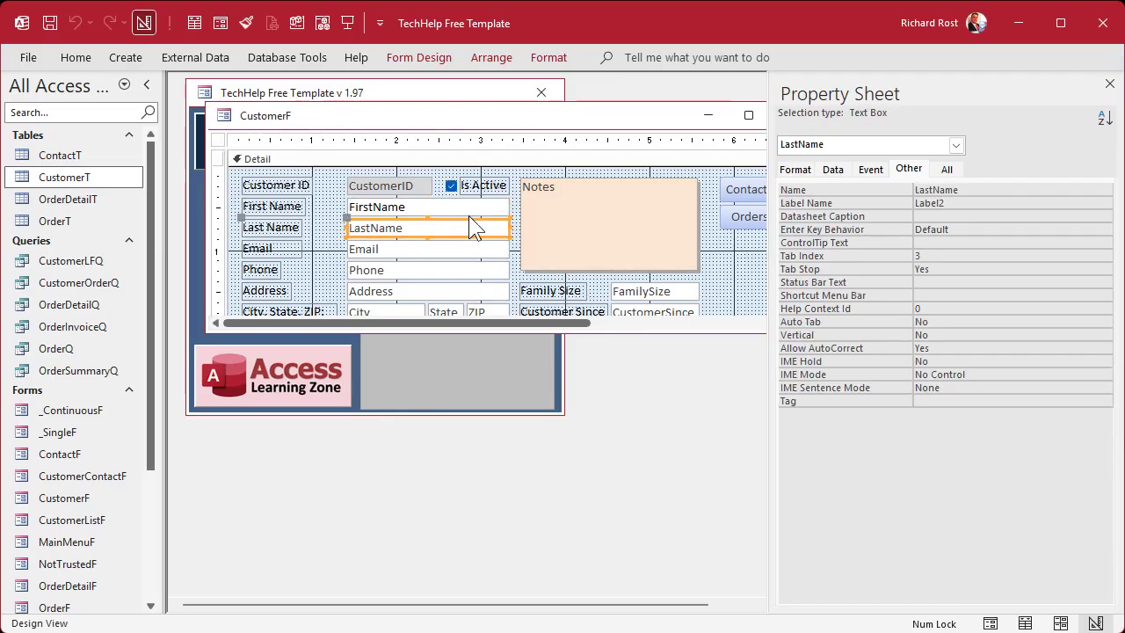
pyautogui.click(464, 209)
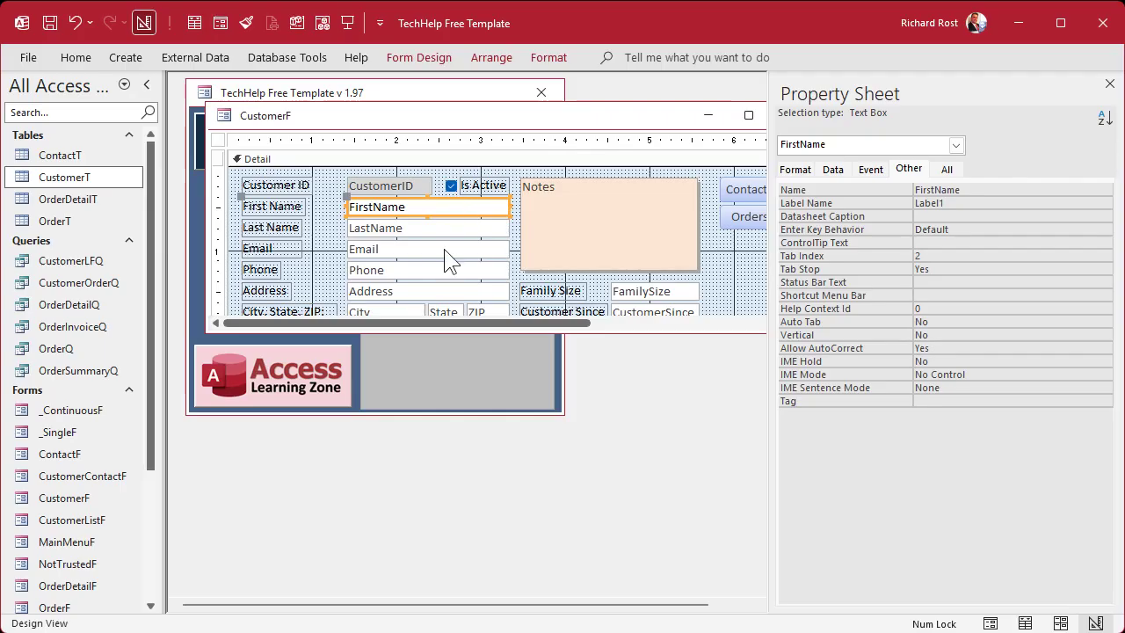
pyautogui.click(938, 241)
pyautogui.click(940, 283)
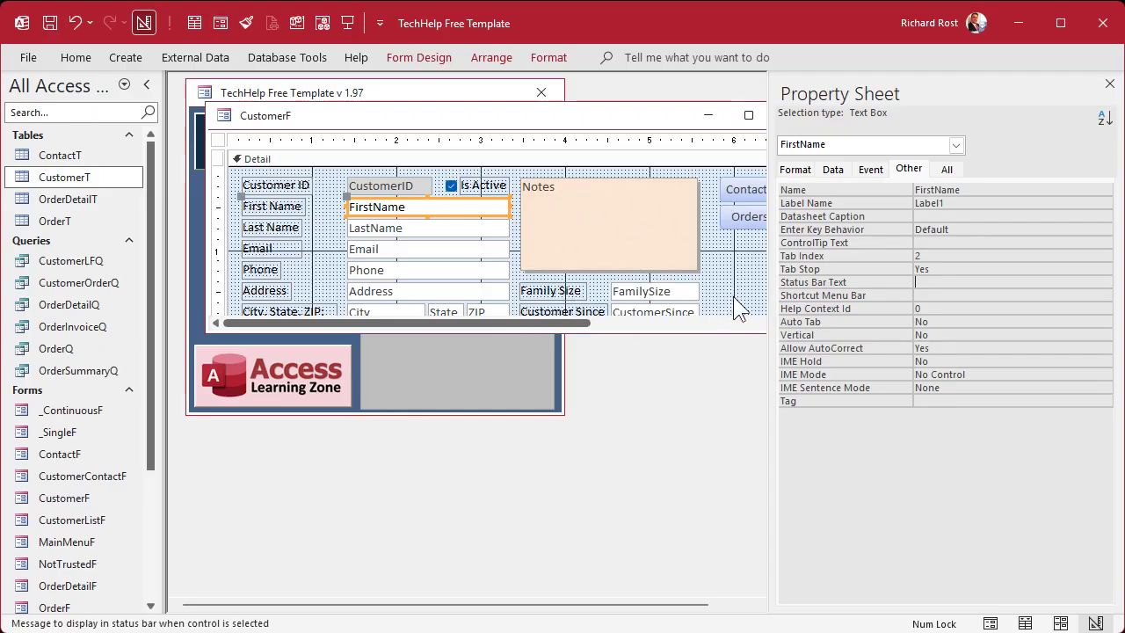
pyautogui.click(404, 231)
pyautogui.click(399, 268)
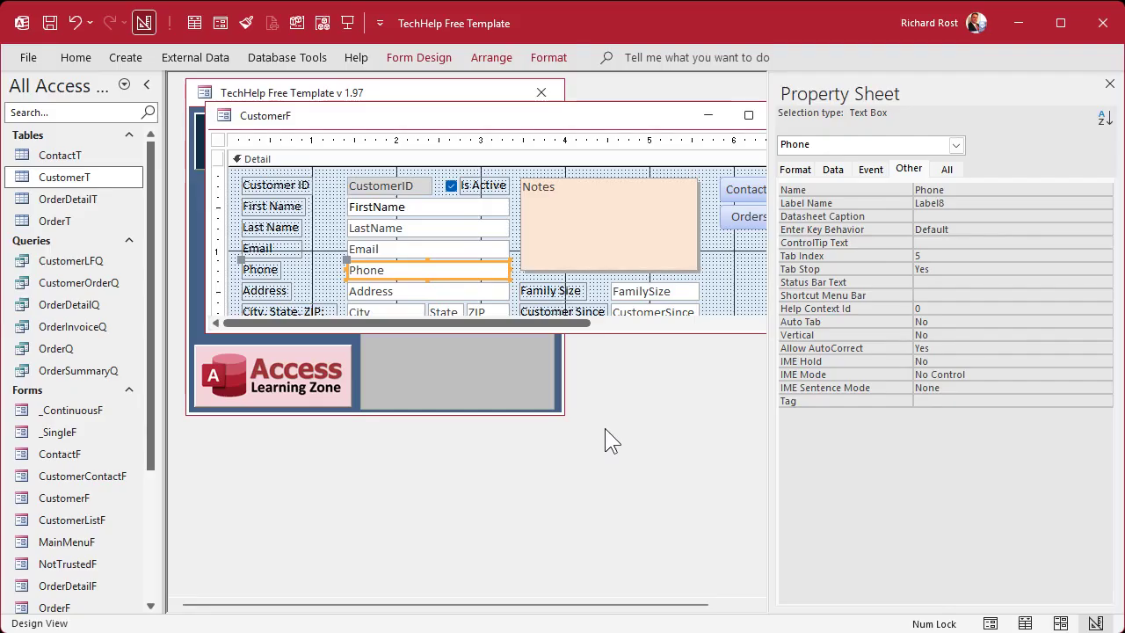
pyautogui.click(419, 211)
pyautogui.click(412, 229)
pyautogui.click(404, 249)
pyautogui.click(397, 273)
pyautogui.click(396, 286)
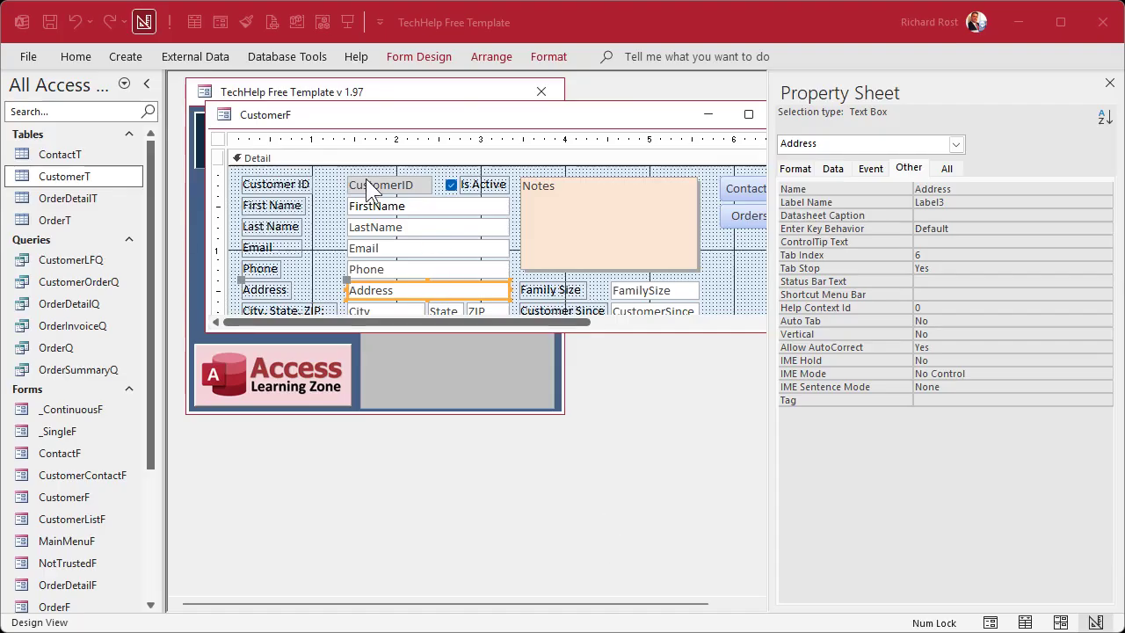
# Make the CustomerF window taller, close the property sheet, and delete the Notes box, buttons and other controls beside the main customer fields
pyautogui.click(435, 24)
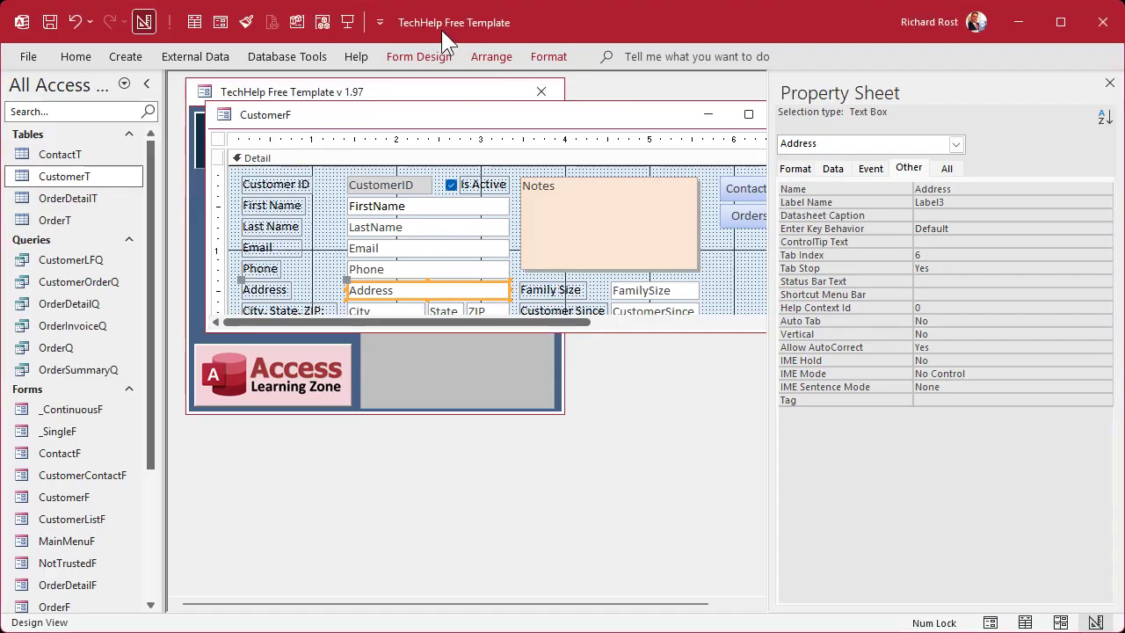
pyautogui.moveTo(622, 331); pyautogui.dragTo(624, 456)
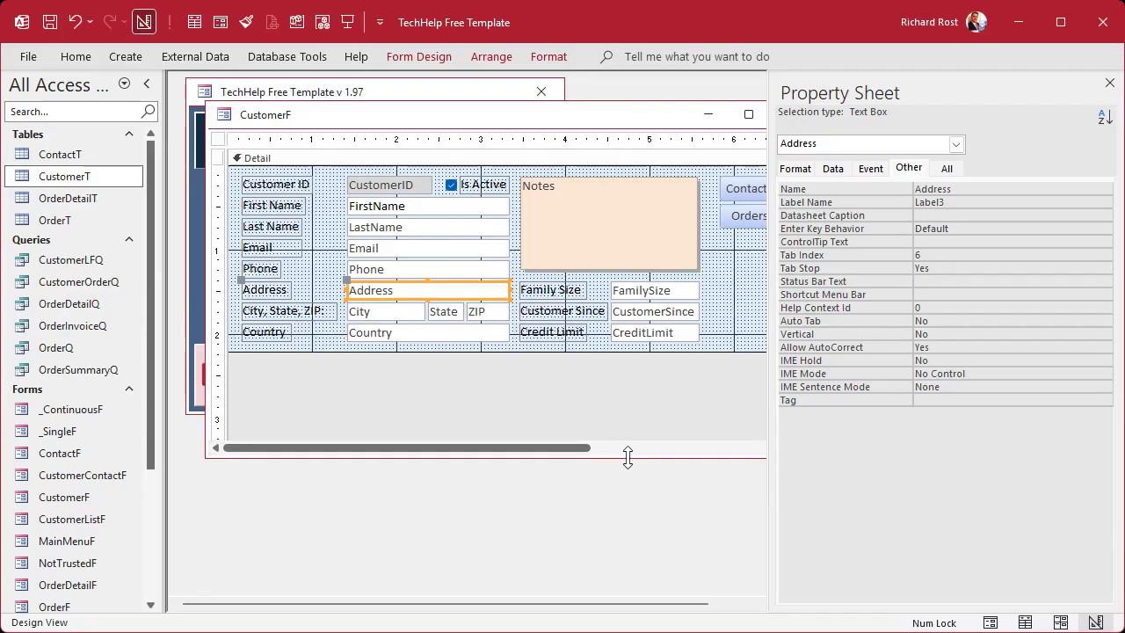
pyautogui.click(1108, 83)
pyautogui.moveTo(528, 140); pyautogui.dragTo(764, 139)
pyautogui.press('Delete')
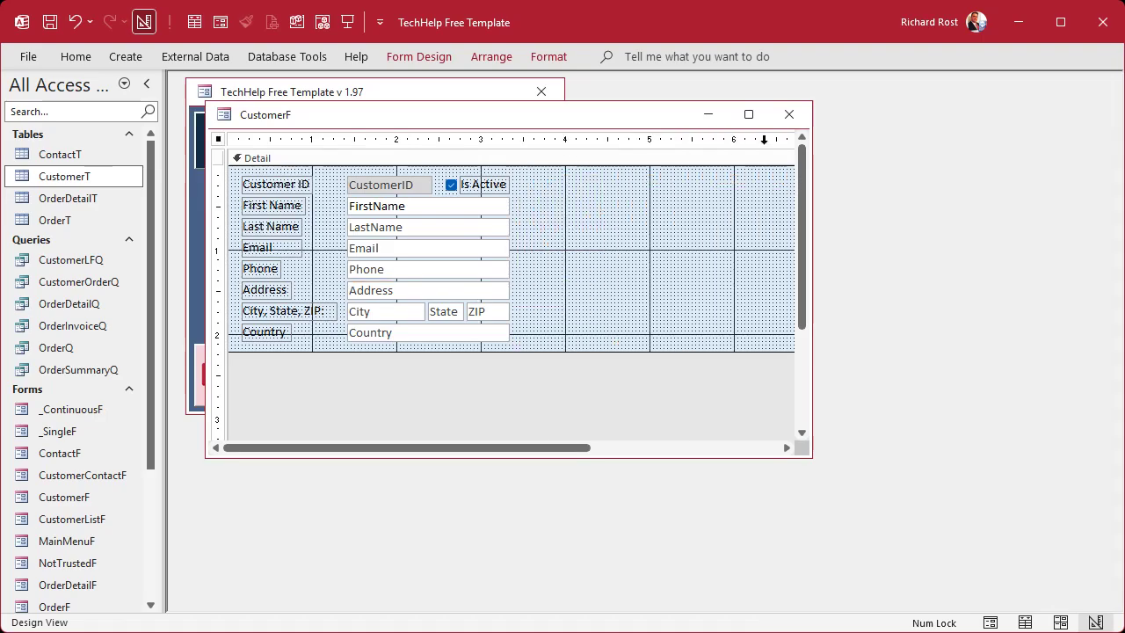
# Duplicate the Customer ID label and stretch the copy to about 2.75 by 2 inches in the empty area beside the fields
pyautogui.click(284, 183)
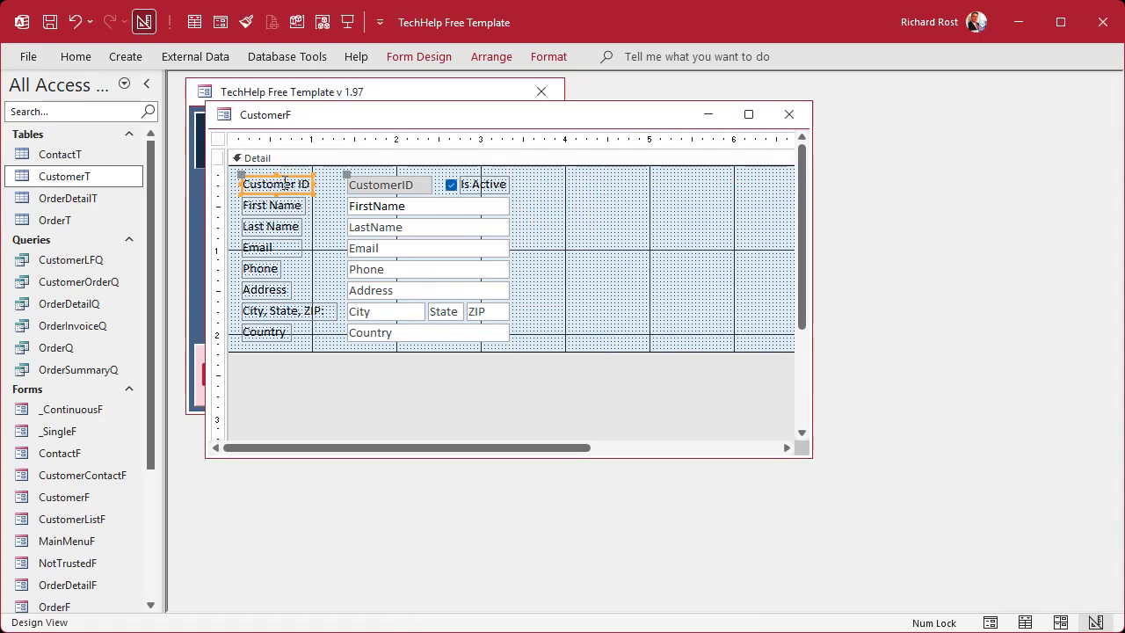
pyautogui.click(612, 241)
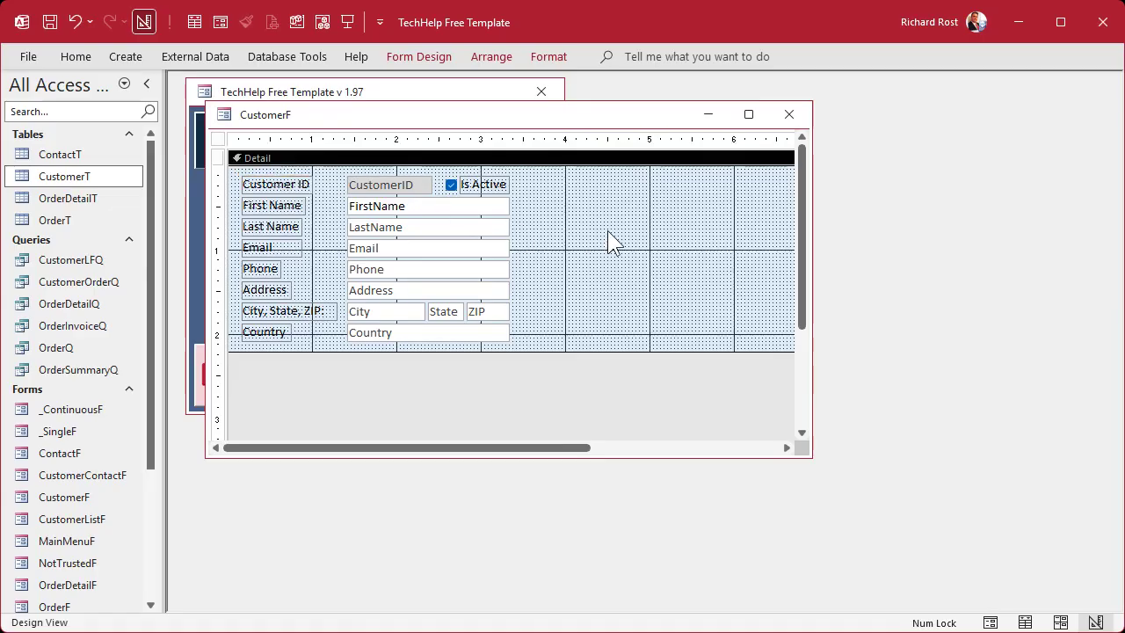
pyautogui.hotkey('ctrl', 'v')
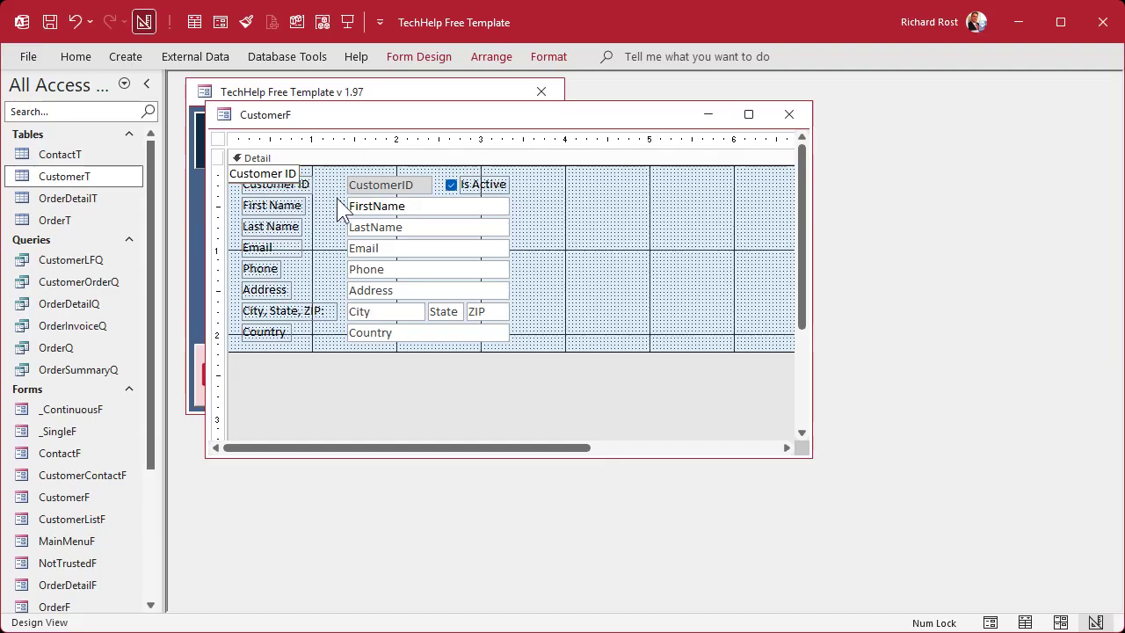
pyautogui.moveTo(281, 175); pyautogui.dragTo(756, 341)
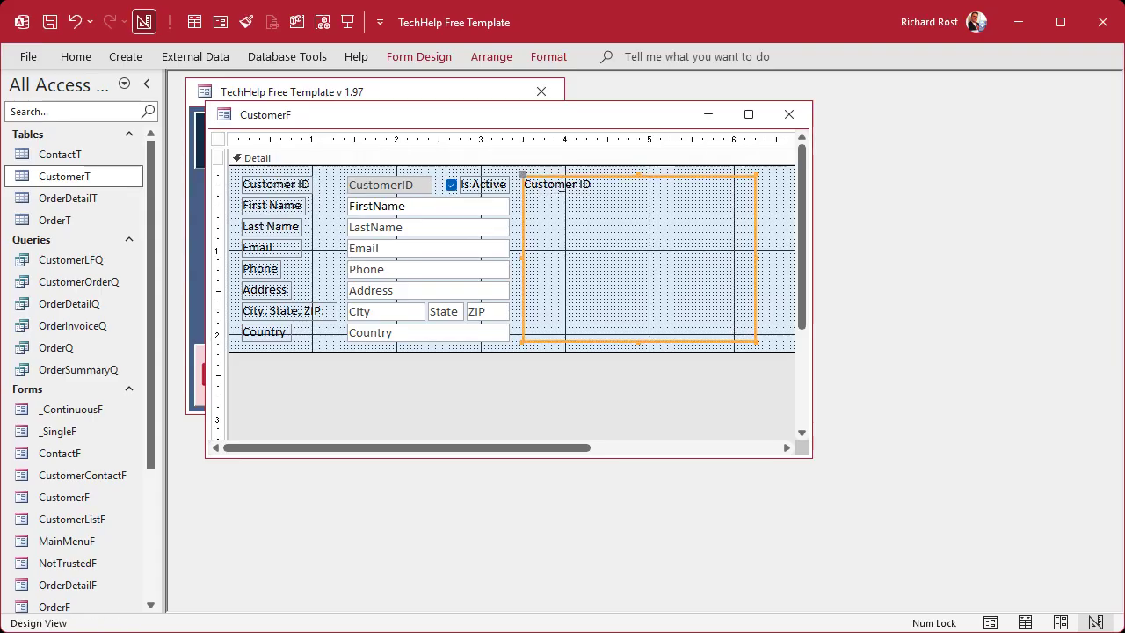
# Format the large Customer ID label with font size 18, dark blue text and bold
pyautogui.click(539, 56)
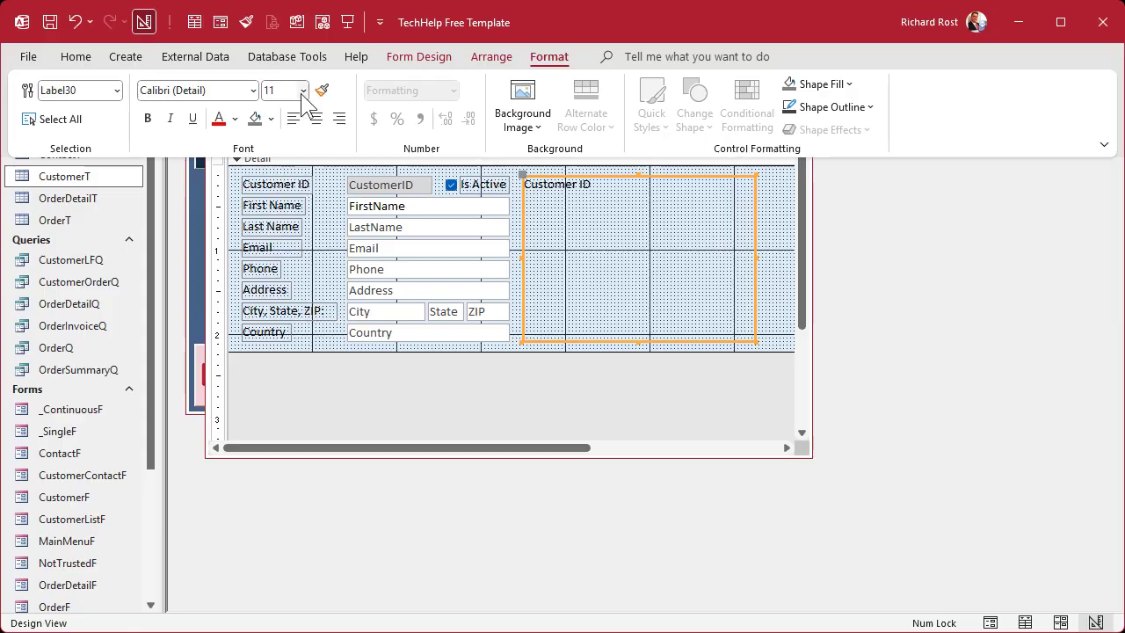
pyautogui.click(302, 91)
pyautogui.click(284, 234)
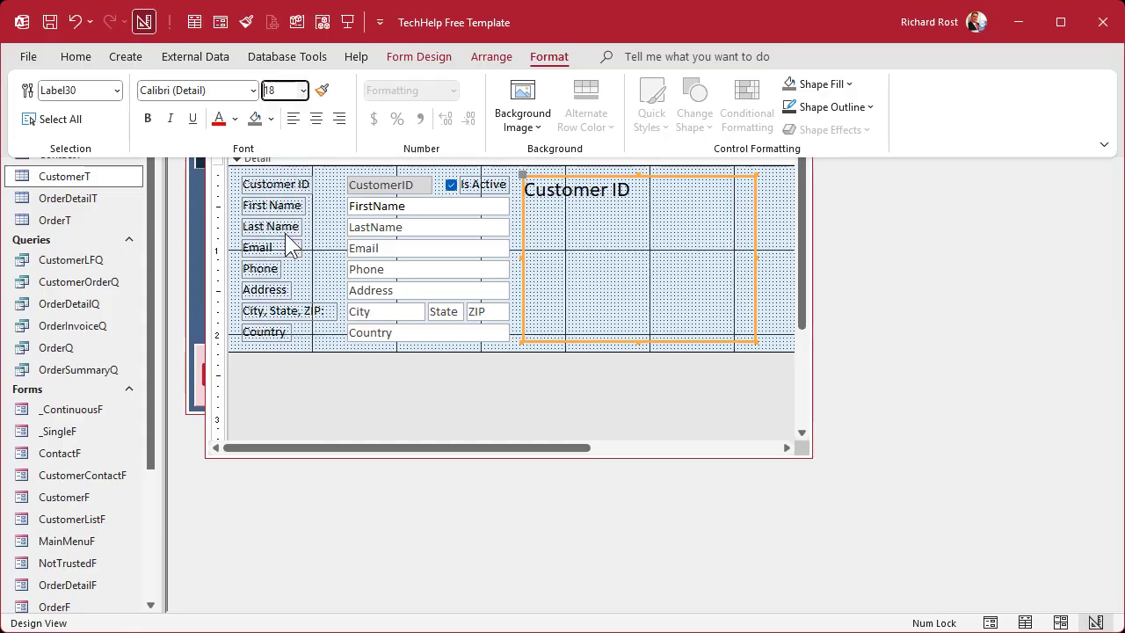
pyautogui.click(234, 119)
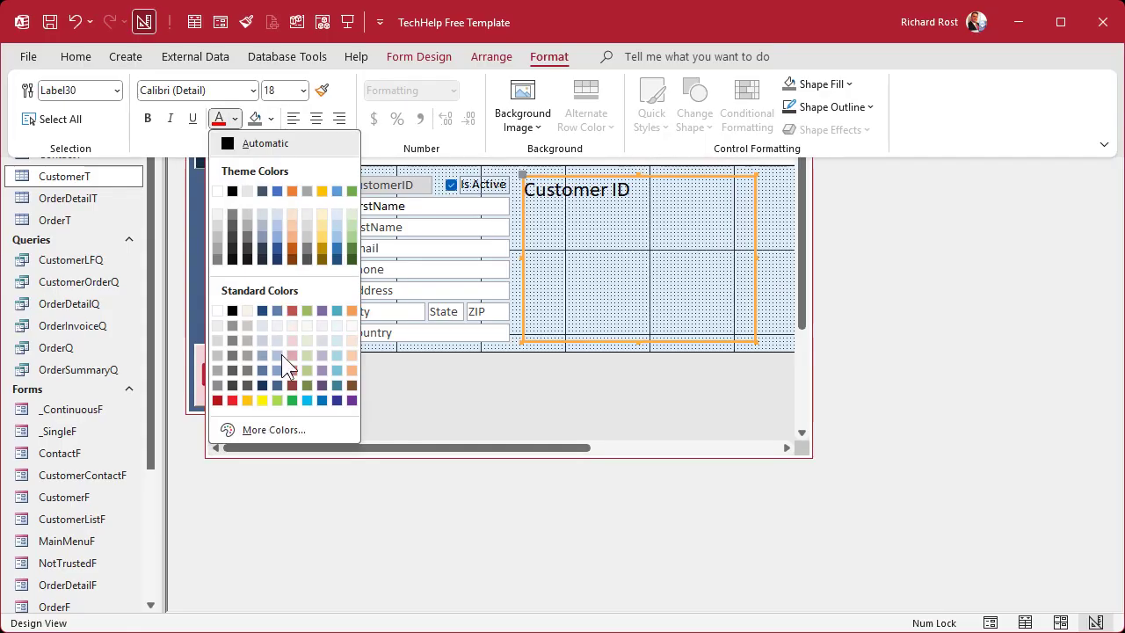
pyautogui.click(336, 400)
pyautogui.click(147, 118)
pyautogui.click(773, 252)
pyautogui.click(772, 251)
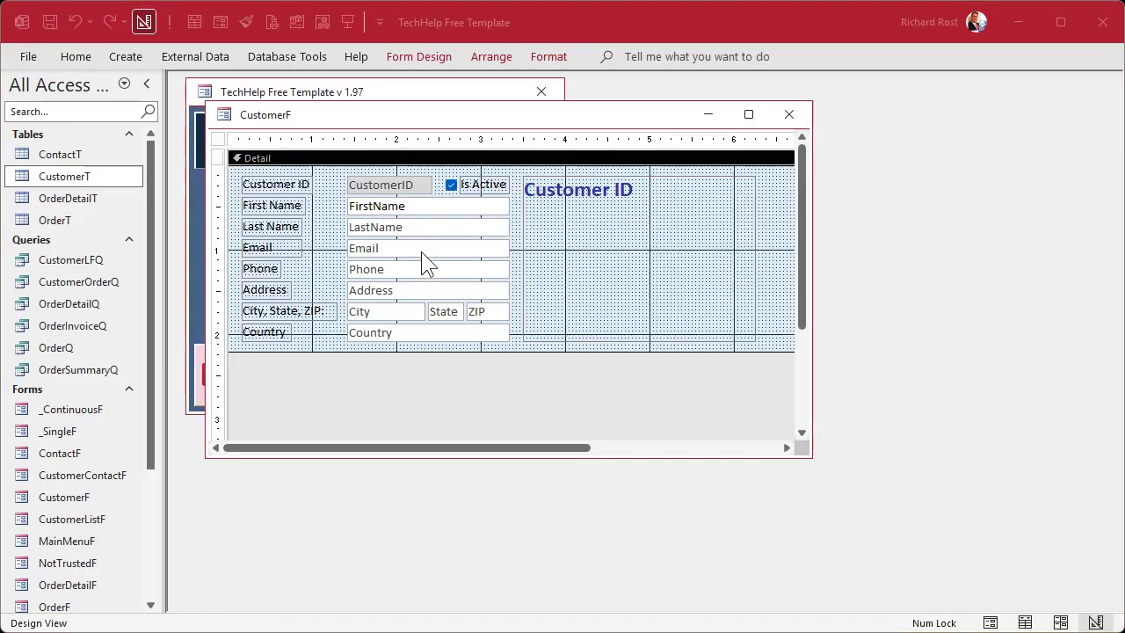
# Set the CustomerID text box's Tag property to "This is the Customer ID. You can't change it."
pyautogui.click(389, 186)
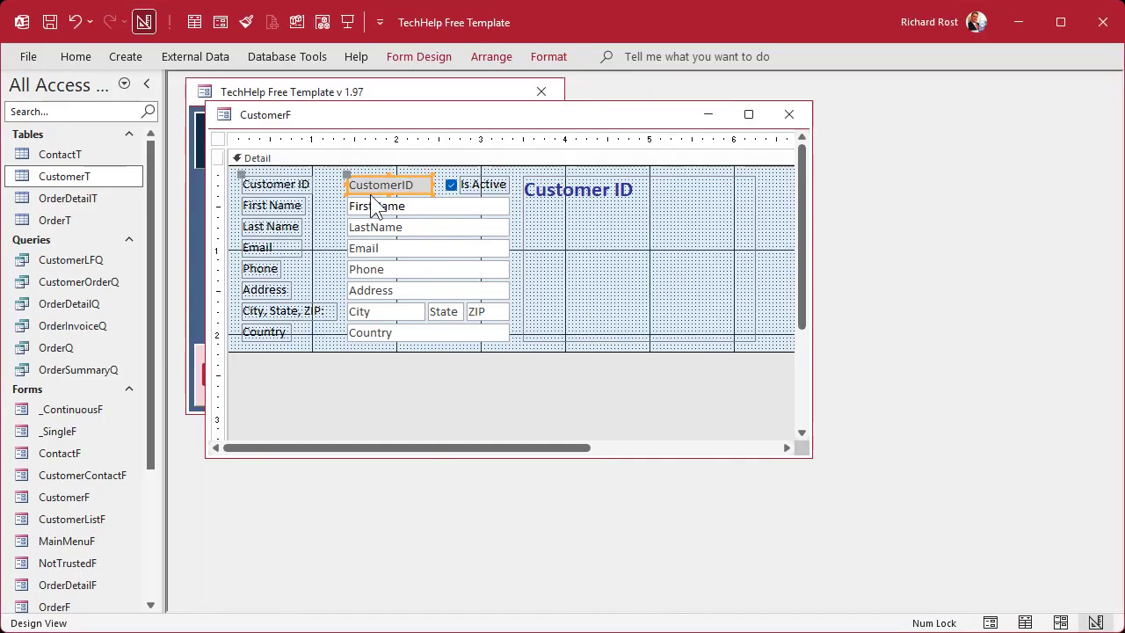
pyautogui.doubleClick(367, 188)
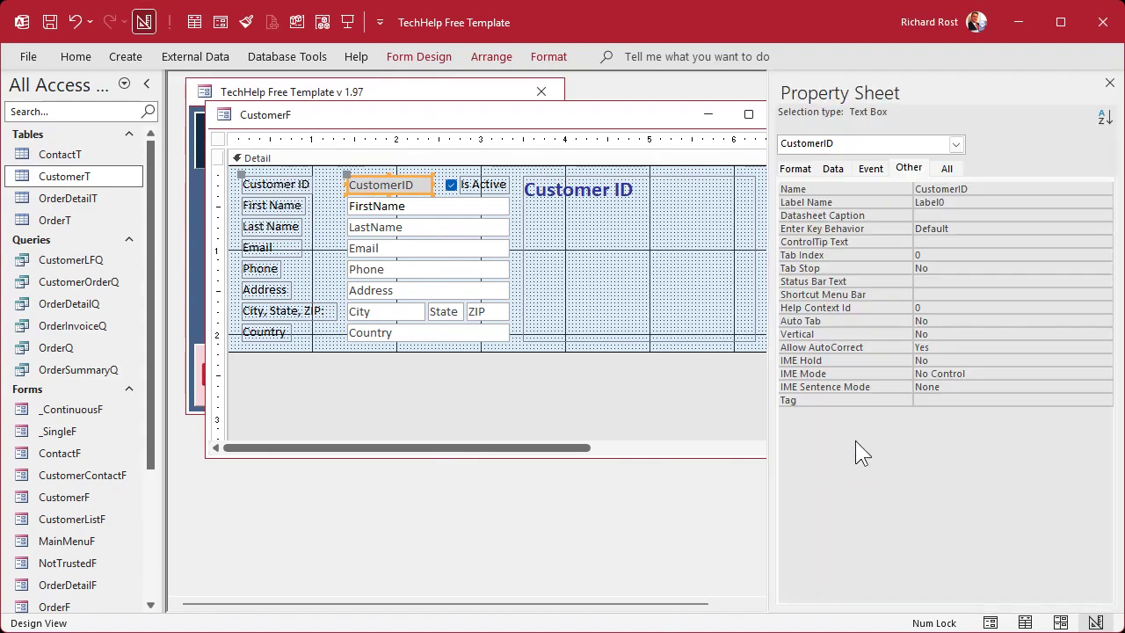
pyautogui.click(930, 400)
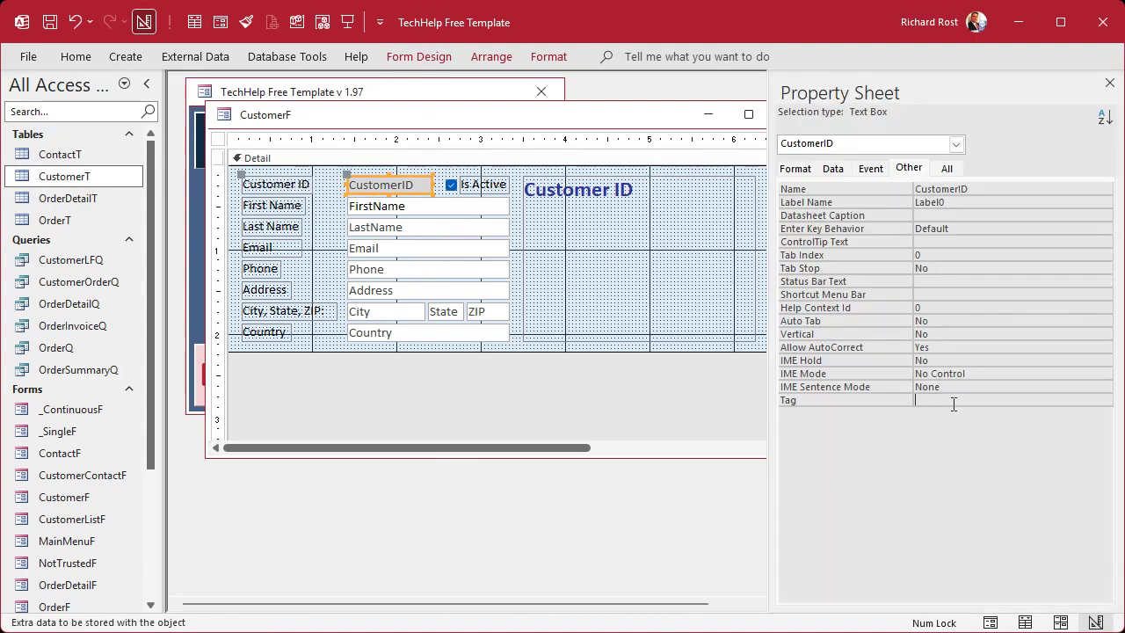
pyautogui.write("This is the Customer ID. You can't change it.")
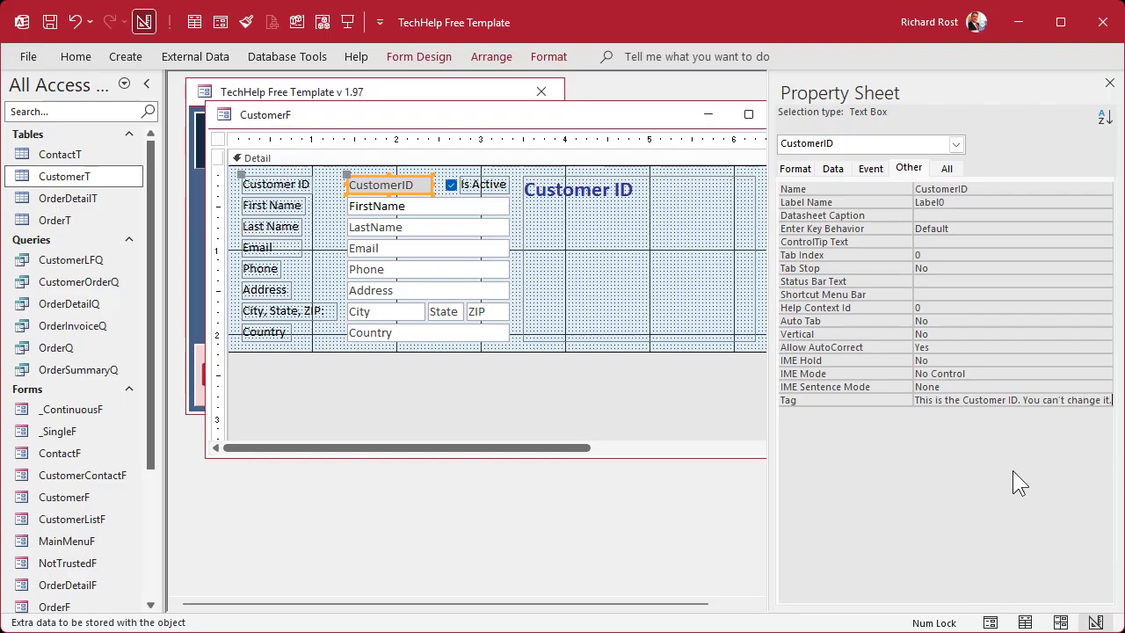
# Set the IsActive check box's Tag property to "Is the customer on our mailing list or not"
pyautogui.click(451, 184)
pyautogui.click(962, 307)
pyautogui.write('Is the customer o')
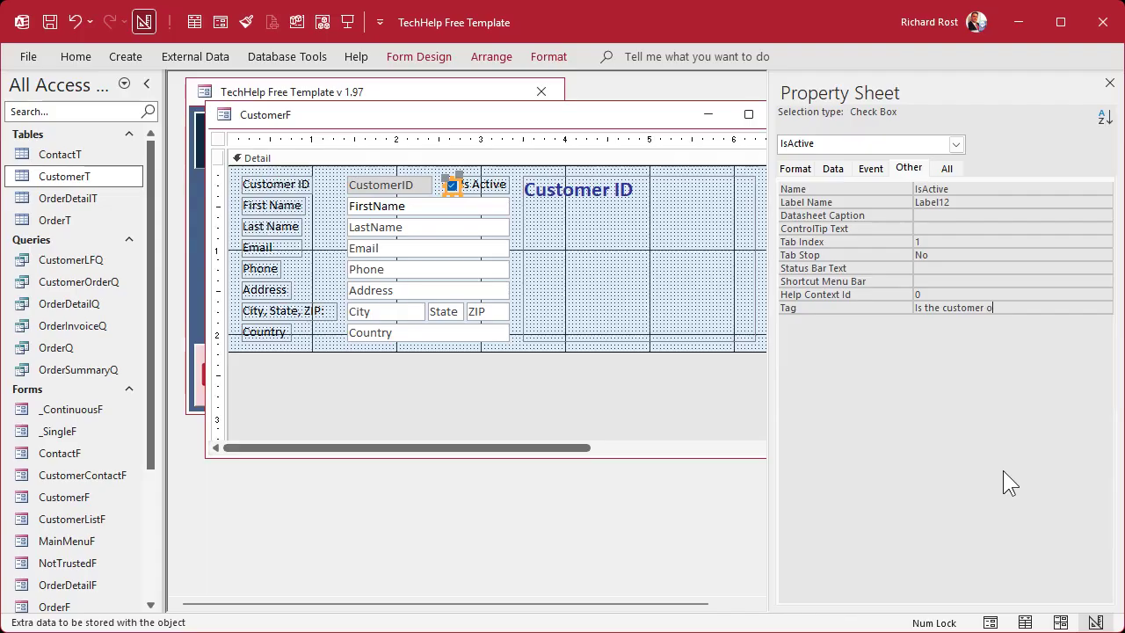
pyautogui.write('n our mailing list or not')
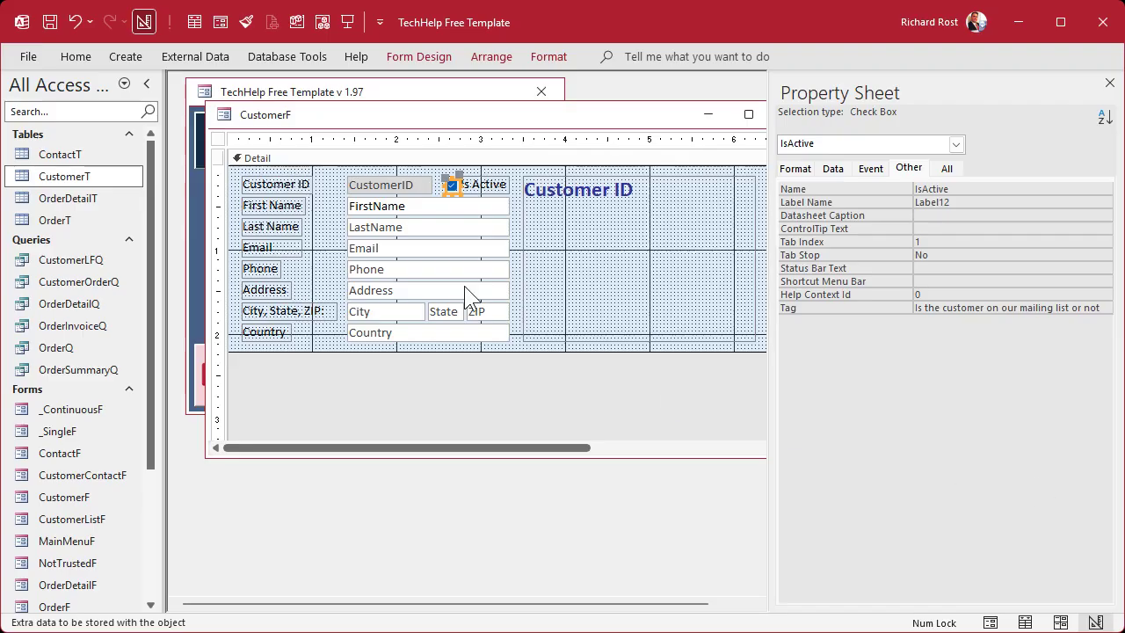
# Set the FirstName text box's Tag property to "First name, duh!"
pyautogui.click(356, 216)
pyautogui.click(948, 400)
pyautogui.write('First name, duh!')
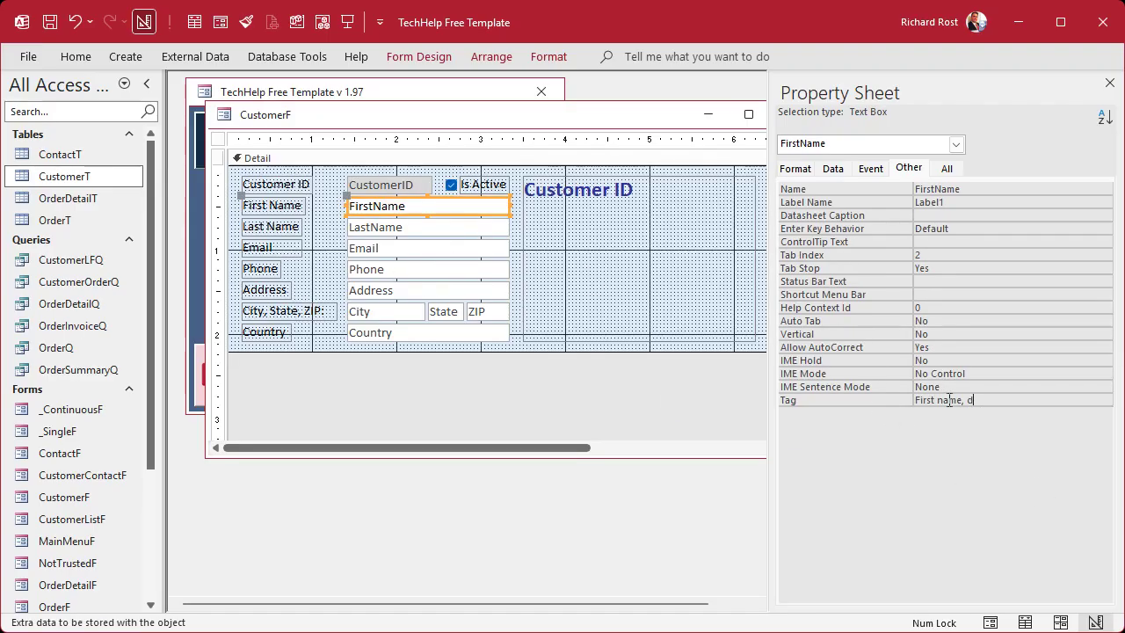
# Set the LastName text box's Tag property to "Last name"
pyautogui.click(420, 230)
pyautogui.click(969, 400)
pyautogui.write('Last anem')
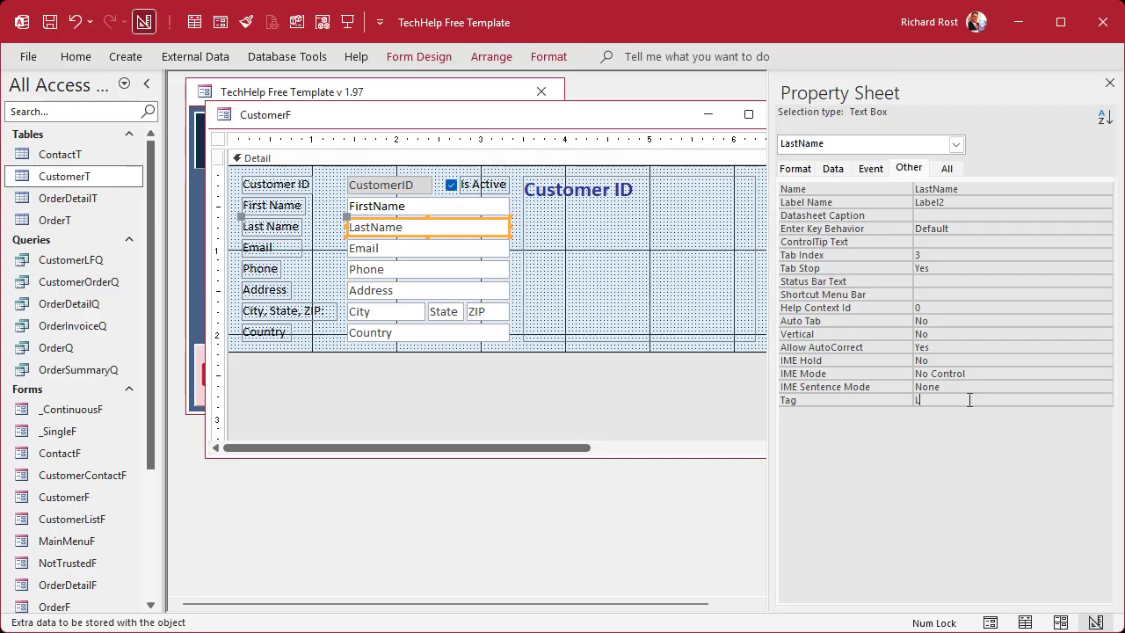
pyautogui.press('BackSpace')
pyautogui.press('BackSpace')
pyautogui.press('BackSpace')
pyautogui.press('BackSpace')
pyautogui.write('name')
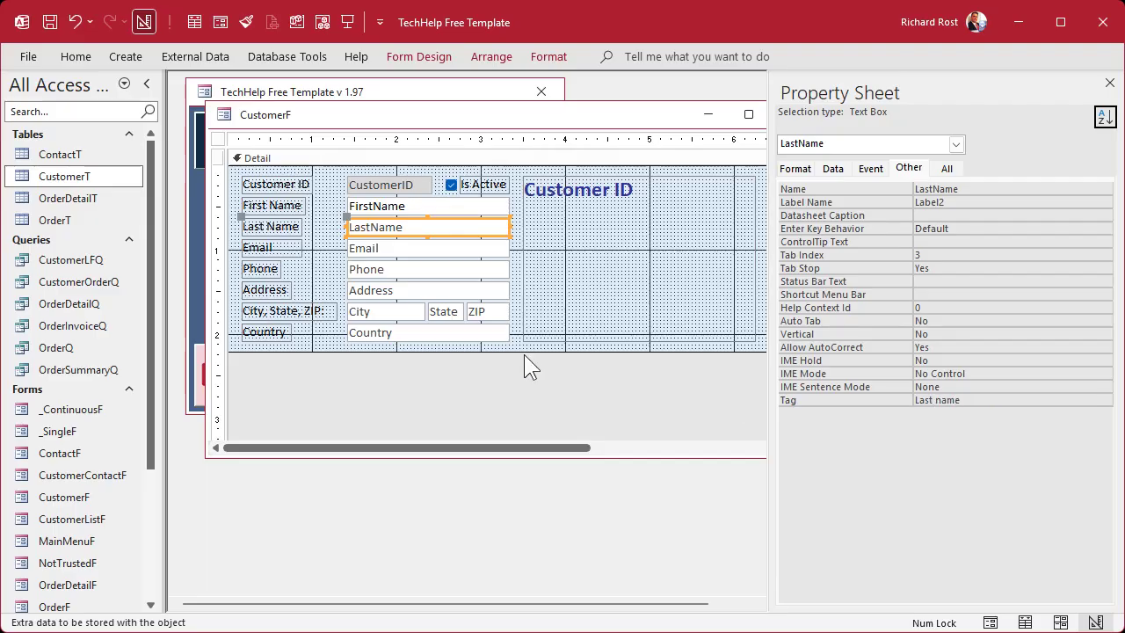
# Set the Email text box's Tag property to "Primary email address"
pyautogui.click(449, 254)
pyautogui.click(1003, 401)
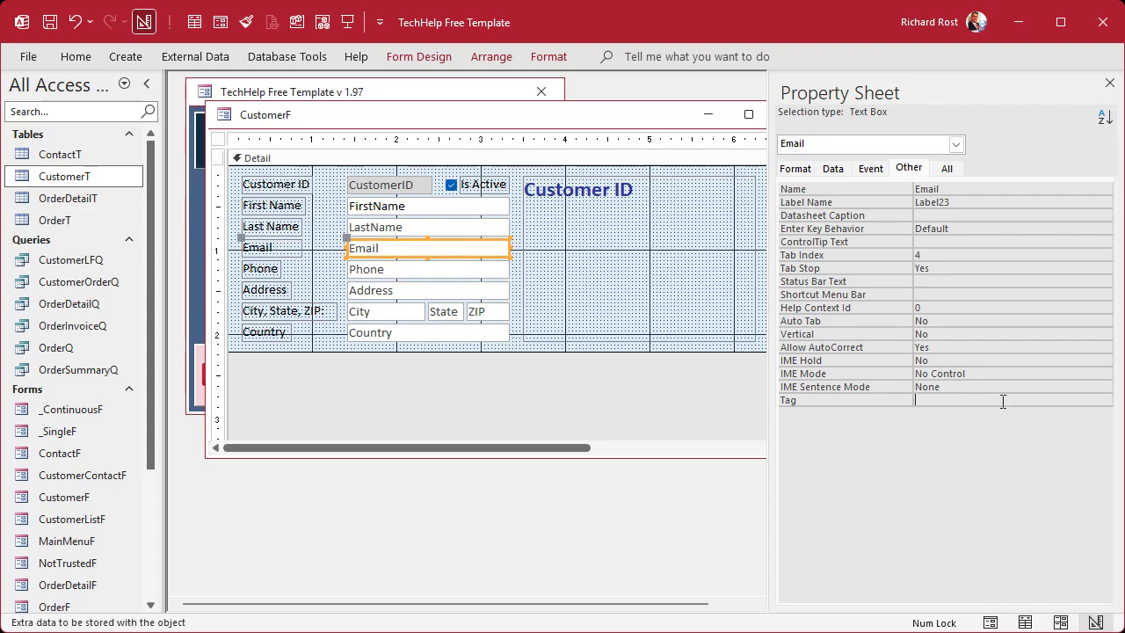
pyautogui.write('Primary email address')
# Set the Phone text box's Tag property to "Phone"
pyautogui.click(380, 272)
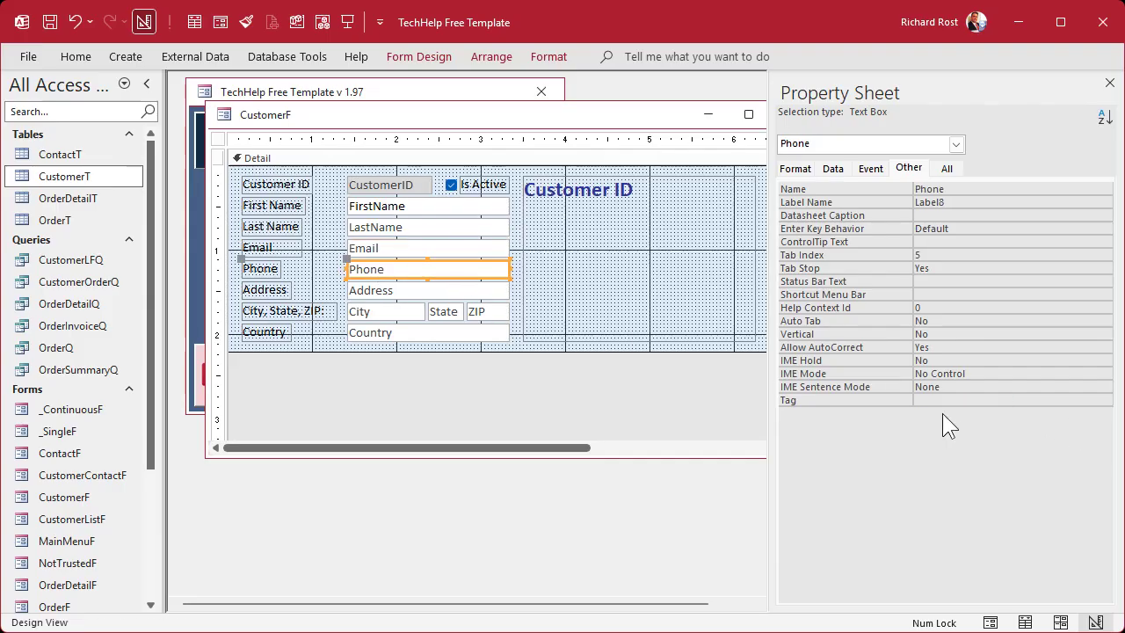
pyautogui.click(963, 400)
pyautogui.write('Phone')
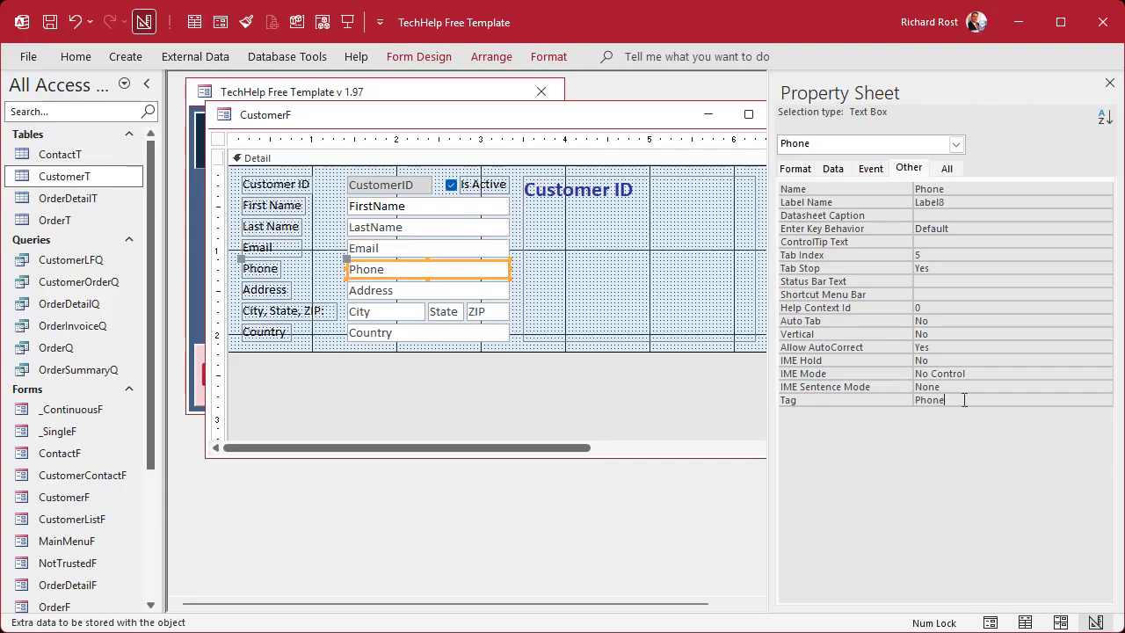
# Set the Address text box's Tag property to "Street address only"
pyautogui.click(400, 292)
pyautogui.click(972, 400)
pyautogui.write('Street ad')
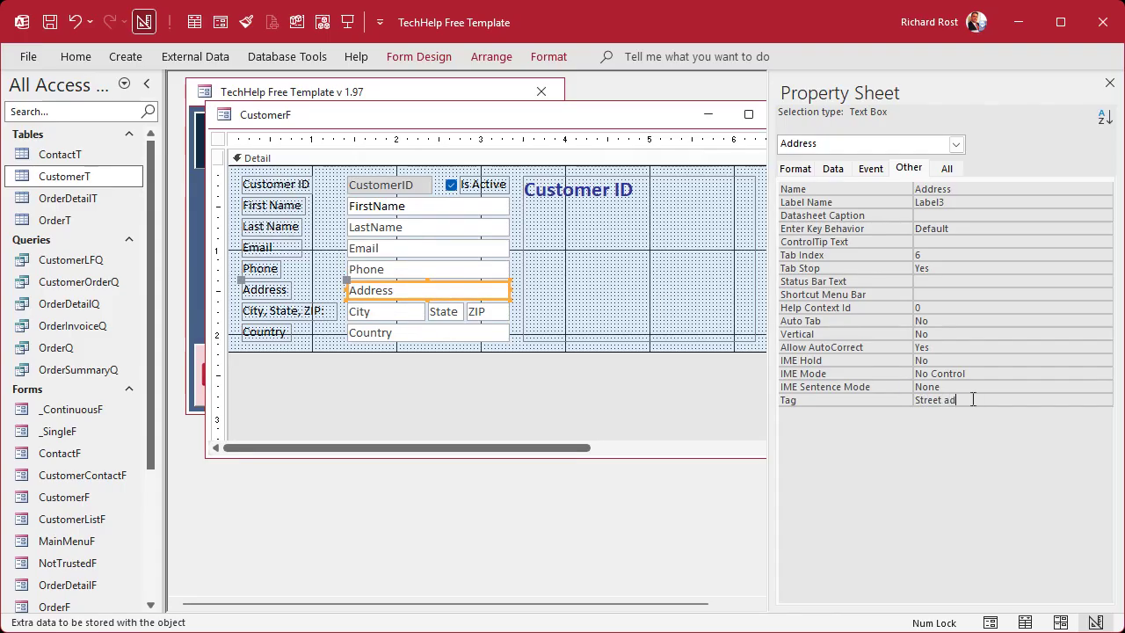
pyautogui.write('dress only')
pyautogui.click(395, 332)
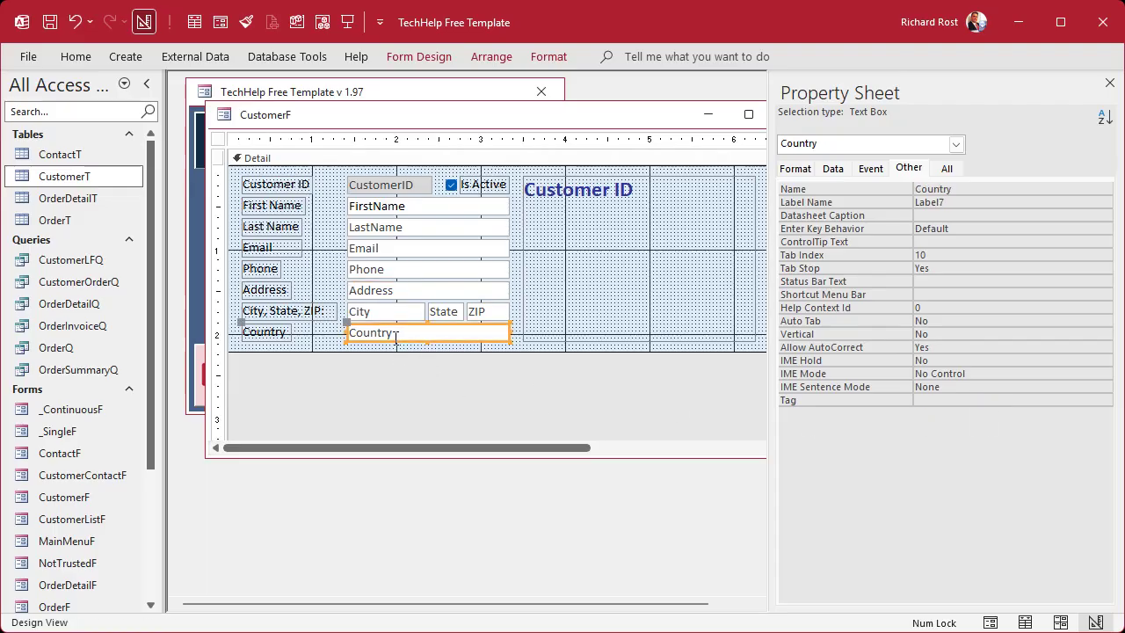
pyautogui.click(429, 264)
pyautogui.click(411, 243)
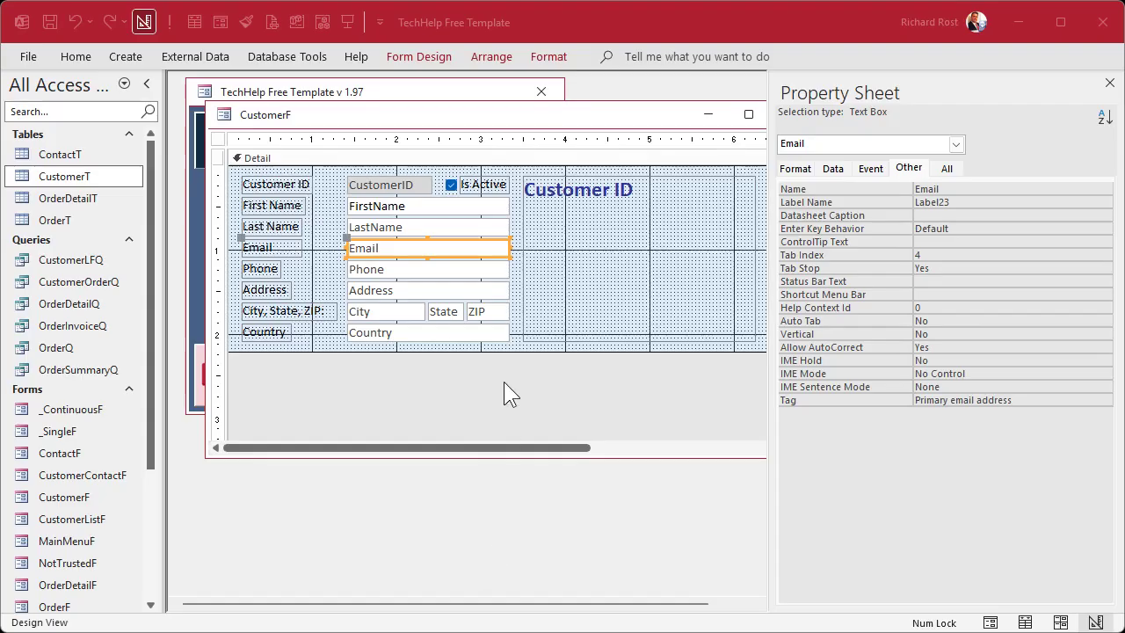
# Rename the large empty-area label on the form to InstructionLabel and clear its caption
pyautogui.click(397, 226)
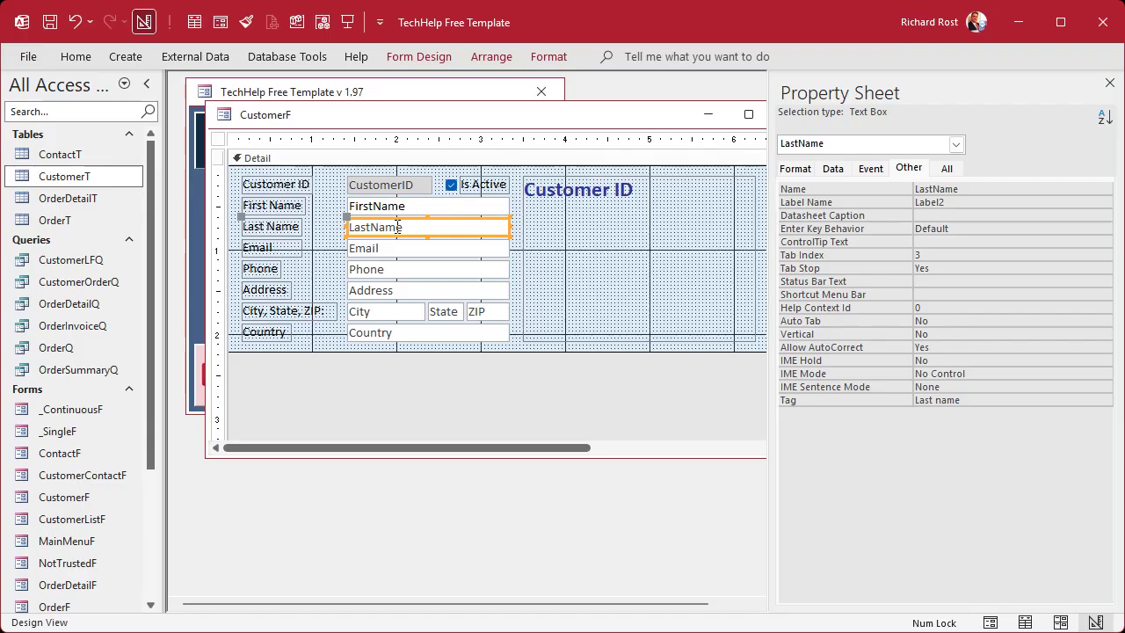
pyautogui.click(585, 226)
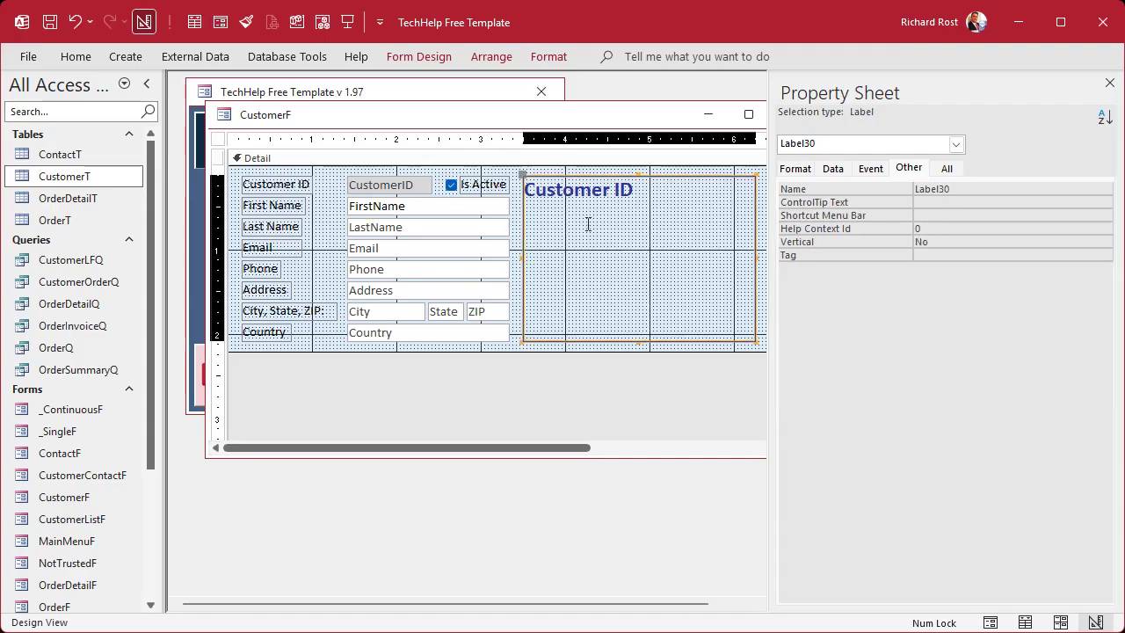
pyautogui.click(947, 167)
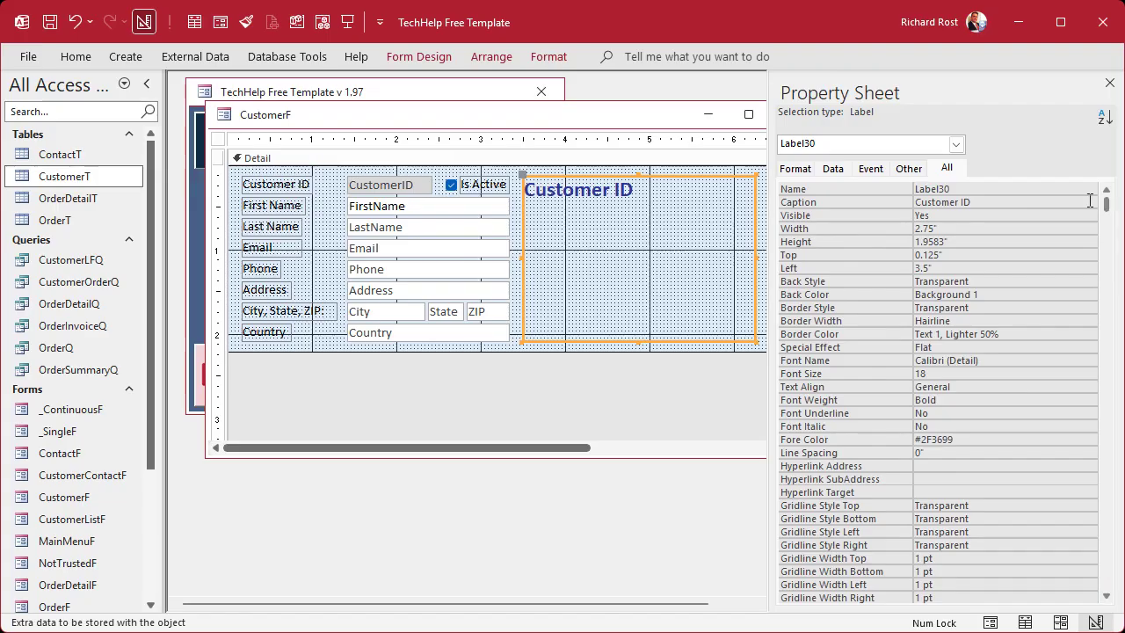
pyautogui.click(886, 191)
pyautogui.write('Ins')
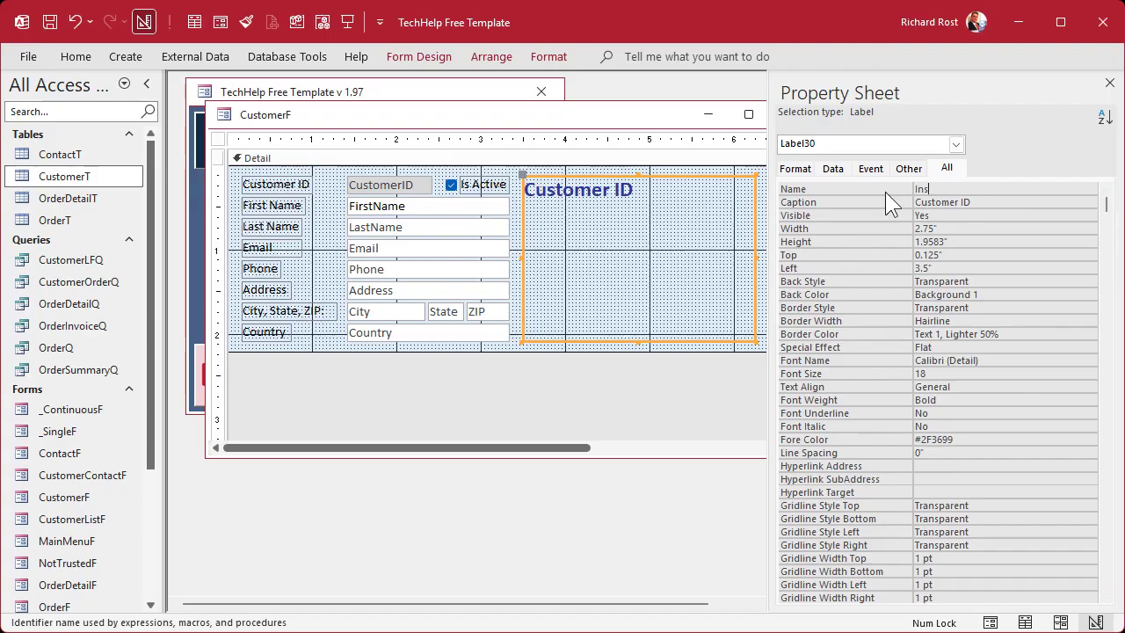
pyautogui.write('tructionLabel')
pyautogui.press('Return')
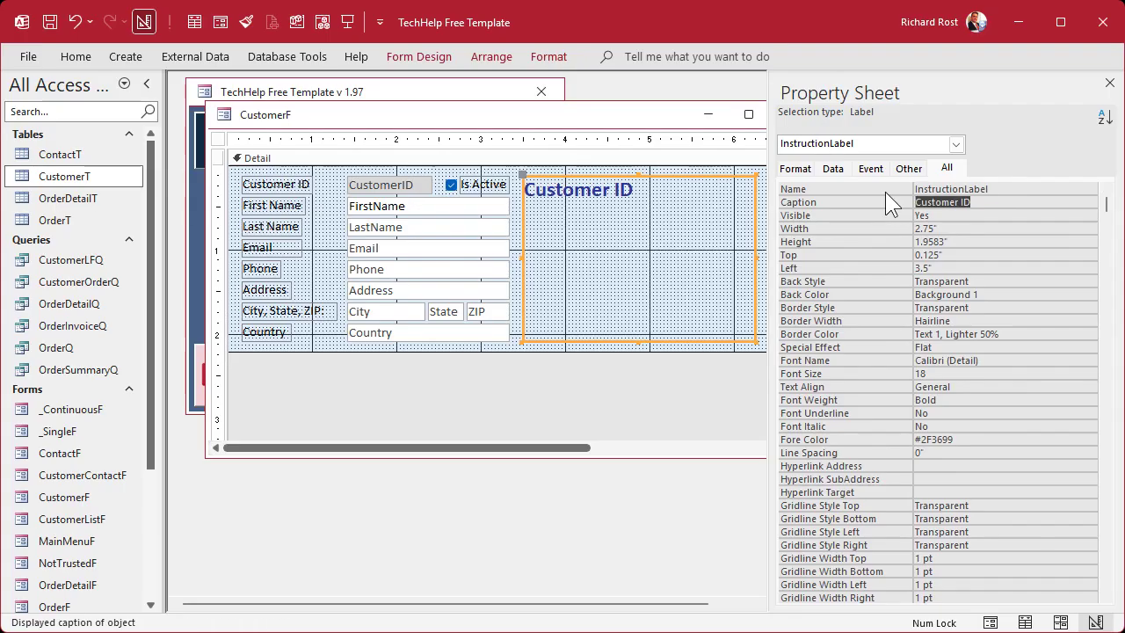
pyautogui.press('Delete')
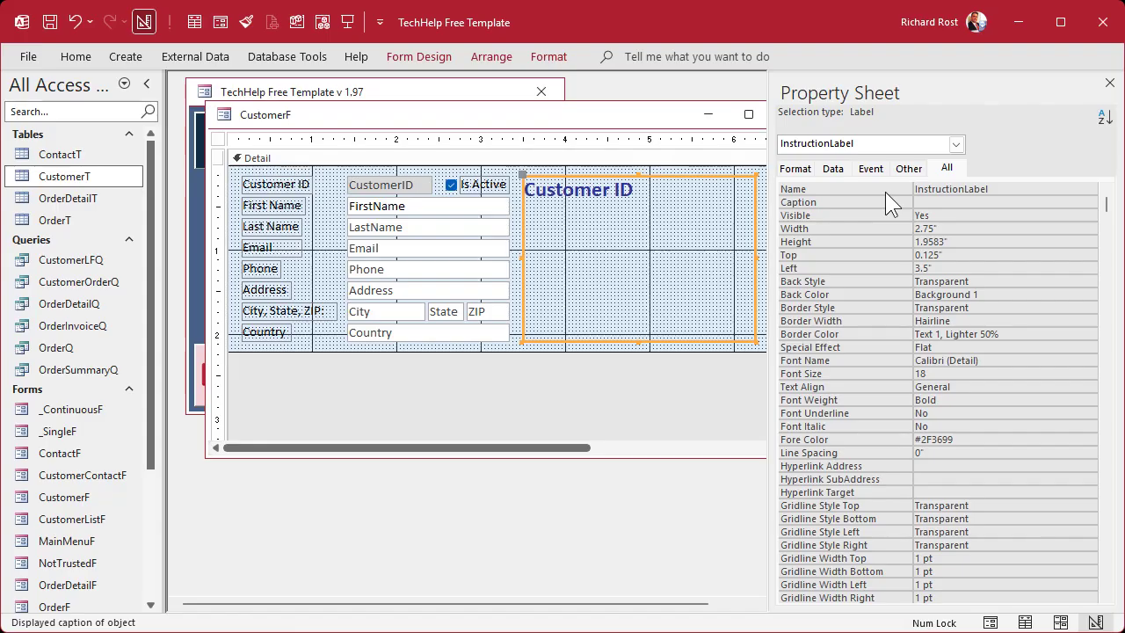
pyautogui.press('Return')
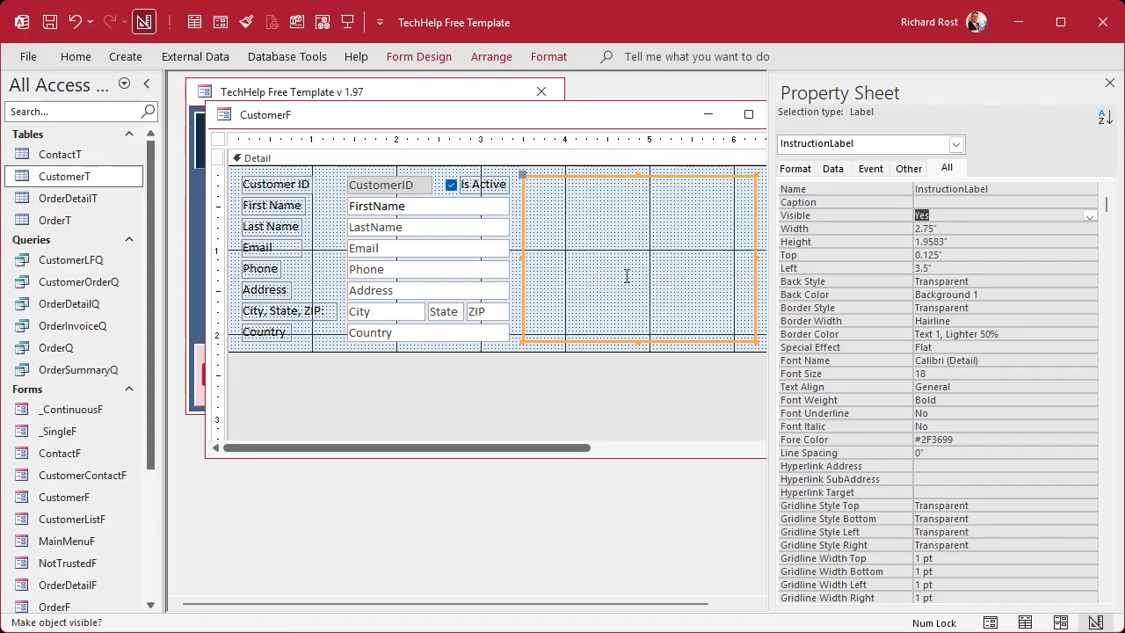
pyautogui.click(827, 202)
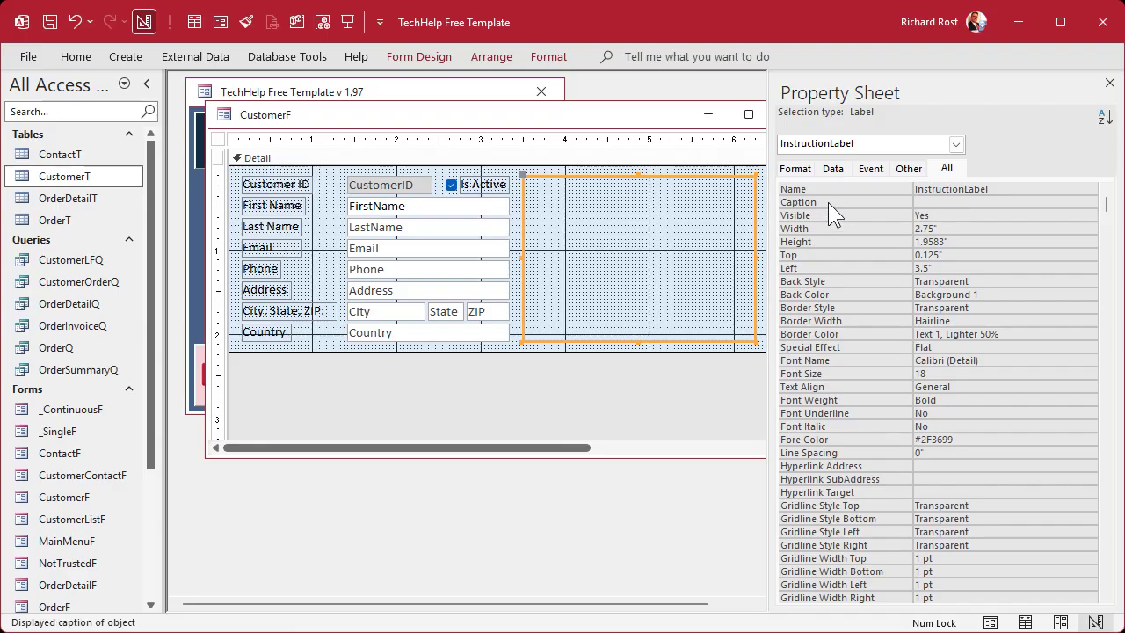
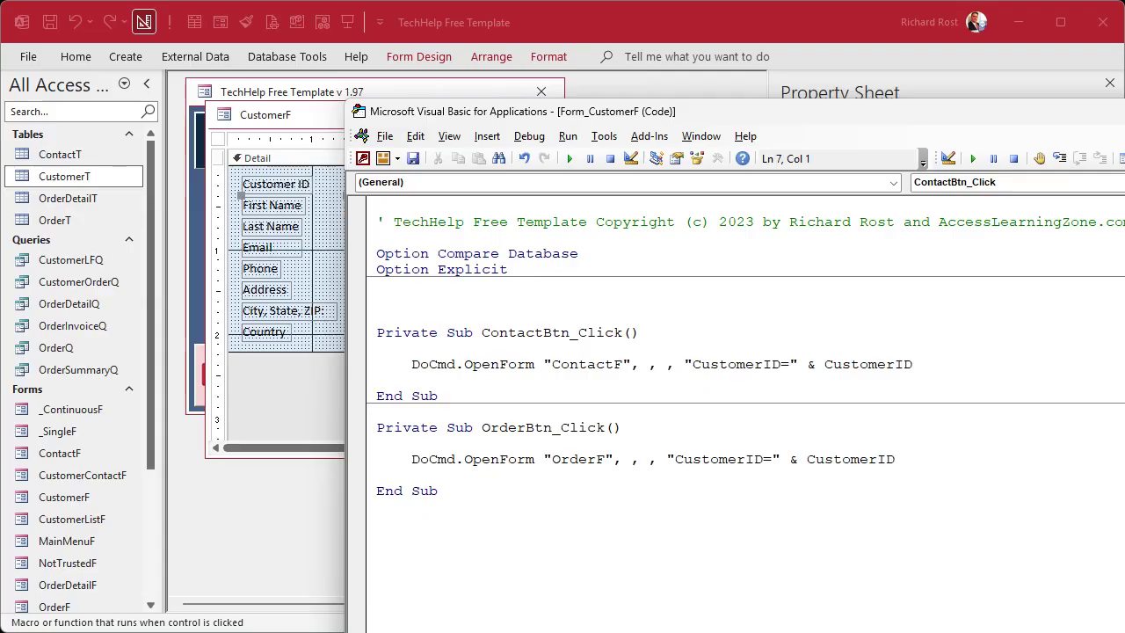
# Write a private function ShowTip() in the form's code that sets InstructionLabel.Caption = Screen.ActiveControl.Tag
pyautogui.write('Private Function ShowTip()')
pyautogui.press('Return')
pyautogui.press('Return')
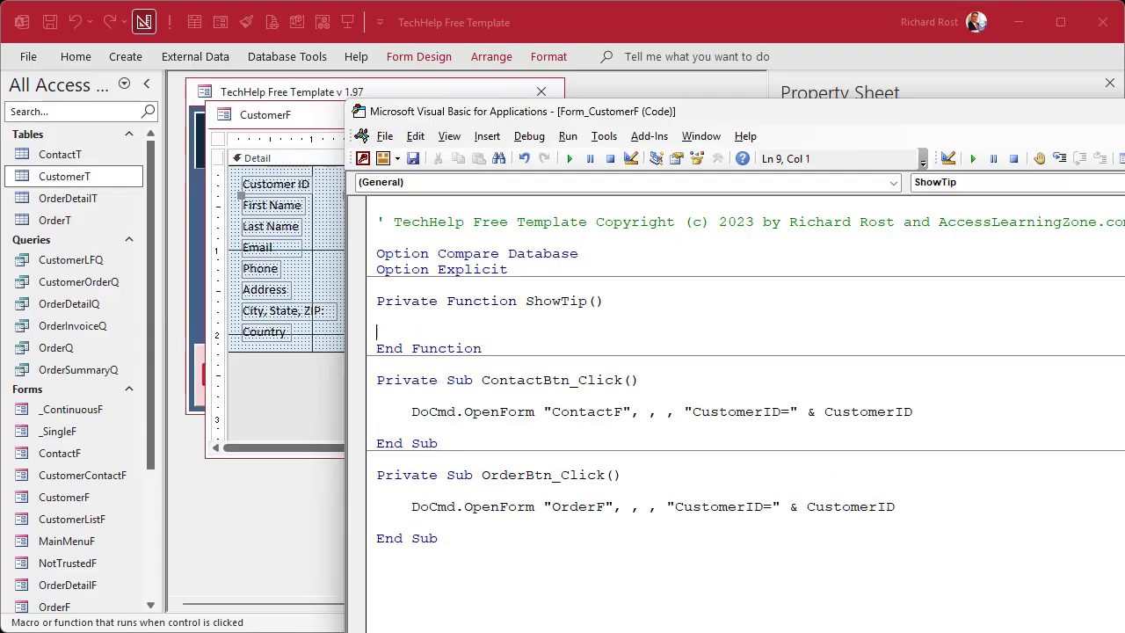
pyautogui.press('Tab')
pyautogui.write('instruction')
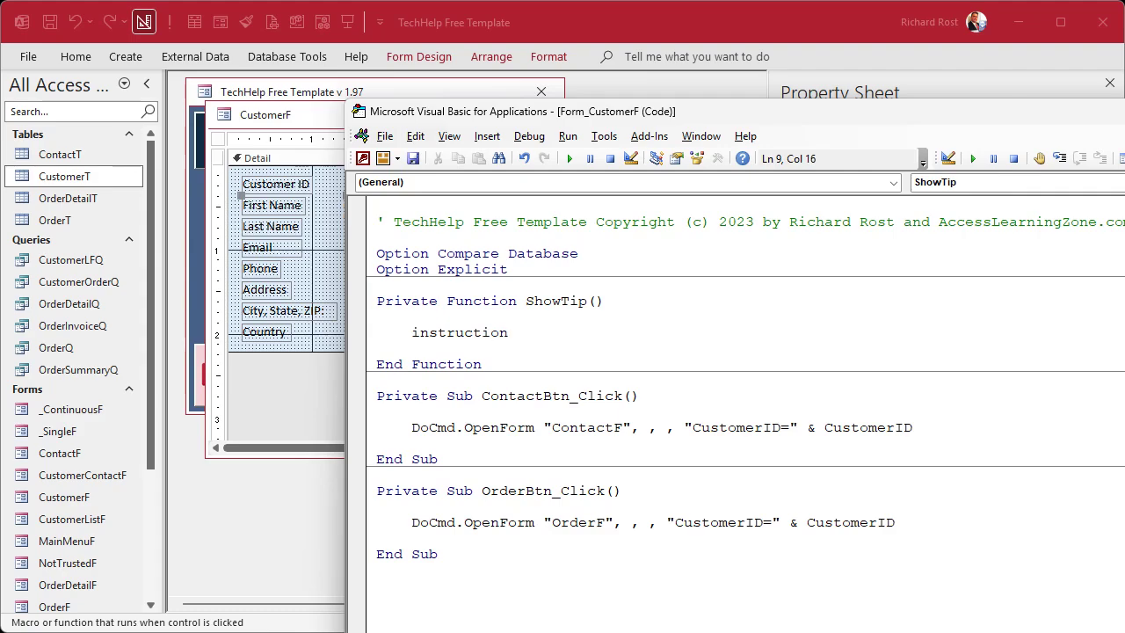
pyautogui.write('label.Caption ')
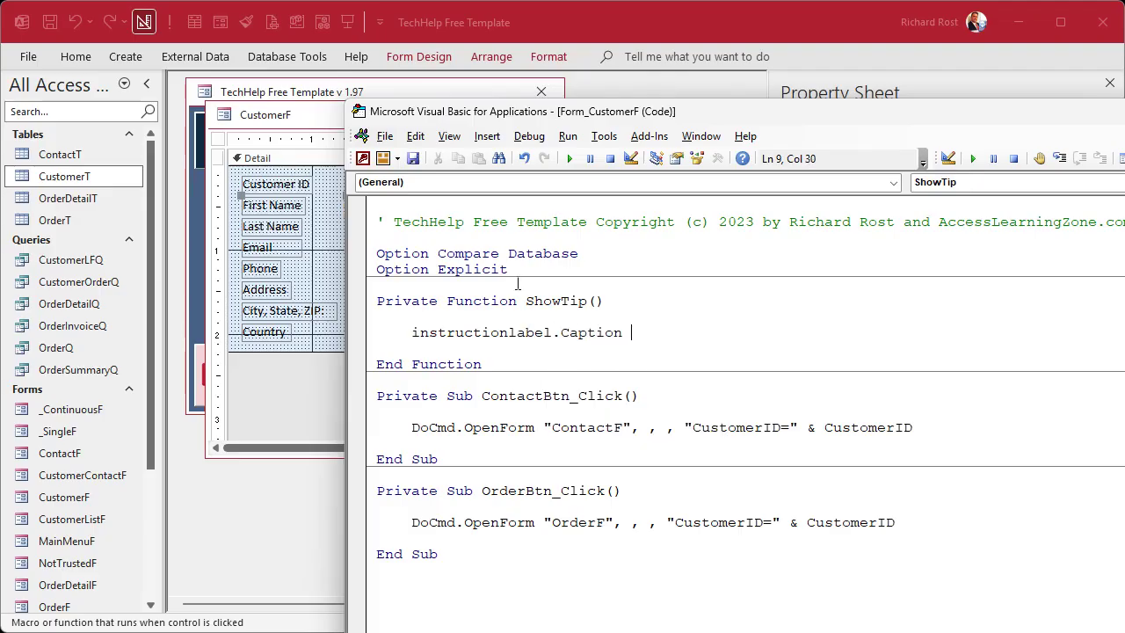
pyautogui.write('= screen.activ')
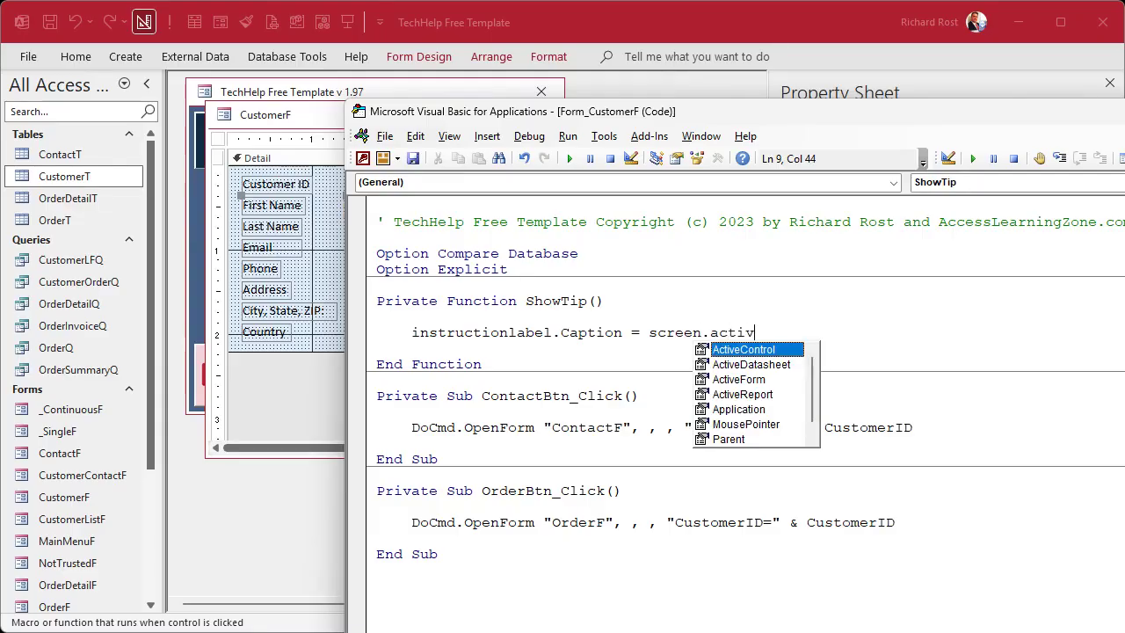
pyautogui.press('Tab')
pyautogui.write('.tag')
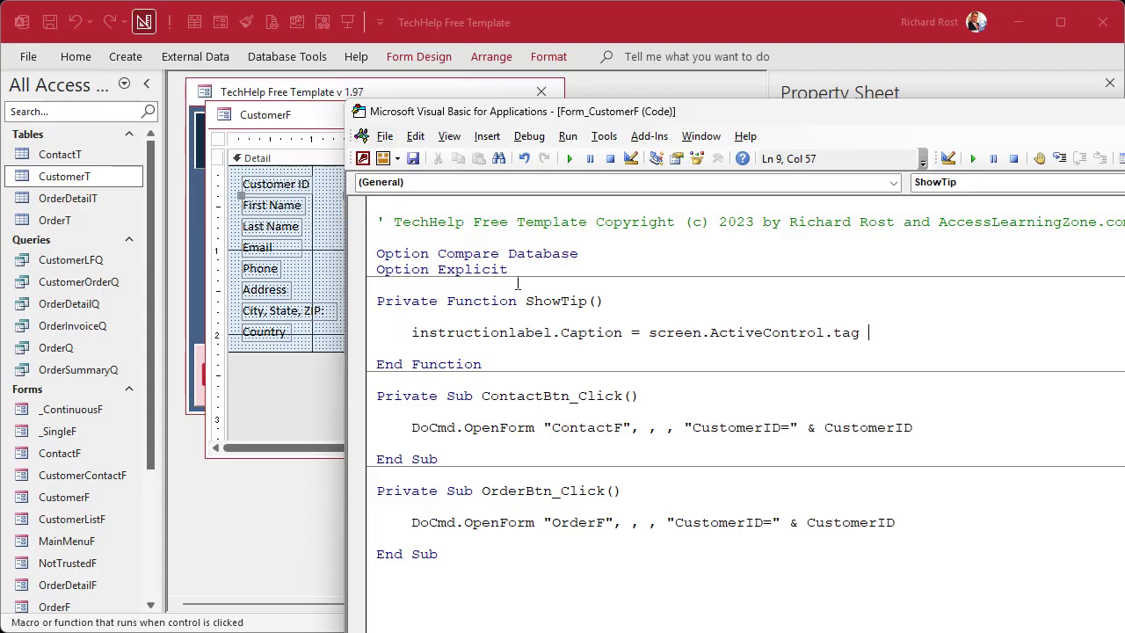
pyautogui.press('Down')
# Add a private function HideTip() below ShowTip, ready for an indented body line
pyautogui.click(532, 364)
pyautogui.press('Return')
pyautogui.press('Return')
pyautogui.press('Return')
pyautogui.press('Up')
pyautogui.write('private functio')
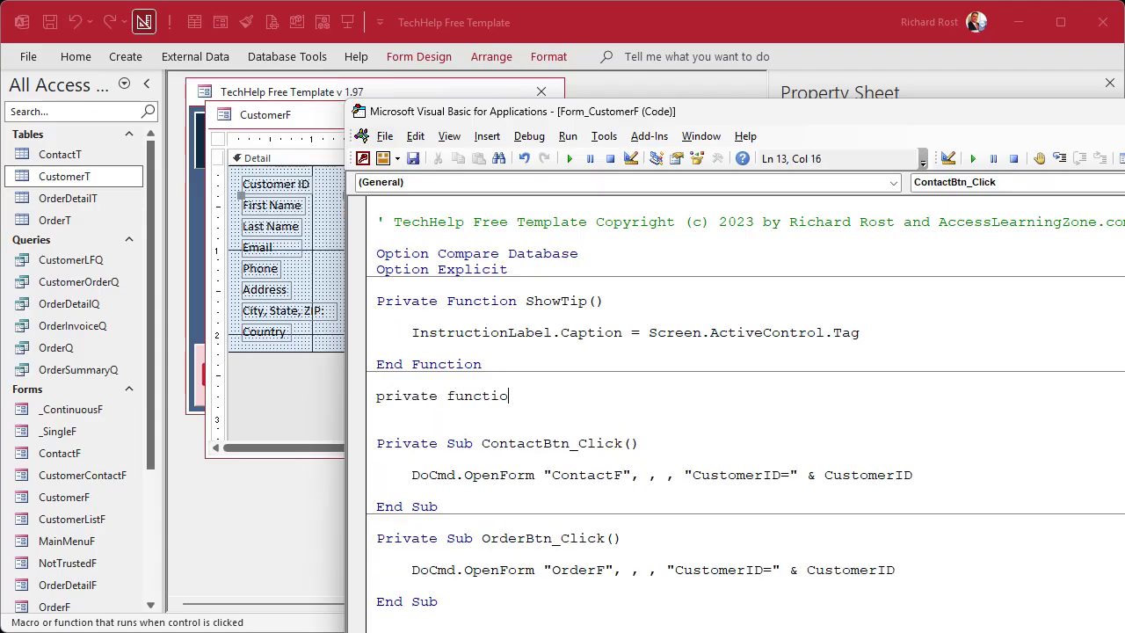
pyautogui.write('n HideTip()')
pyautogui.press('Return')
pyautogui.press('Return')
pyautogui.press('Tab')
# Copy the InstructionLabel.Caption assignment from ShowTip into HideTip and complete it with an empty string ""
pyautogui.moveTo(409, 332); pyautogui.dragTo(649, 330)
pyautogui.hotkey('ctrl', 'c')
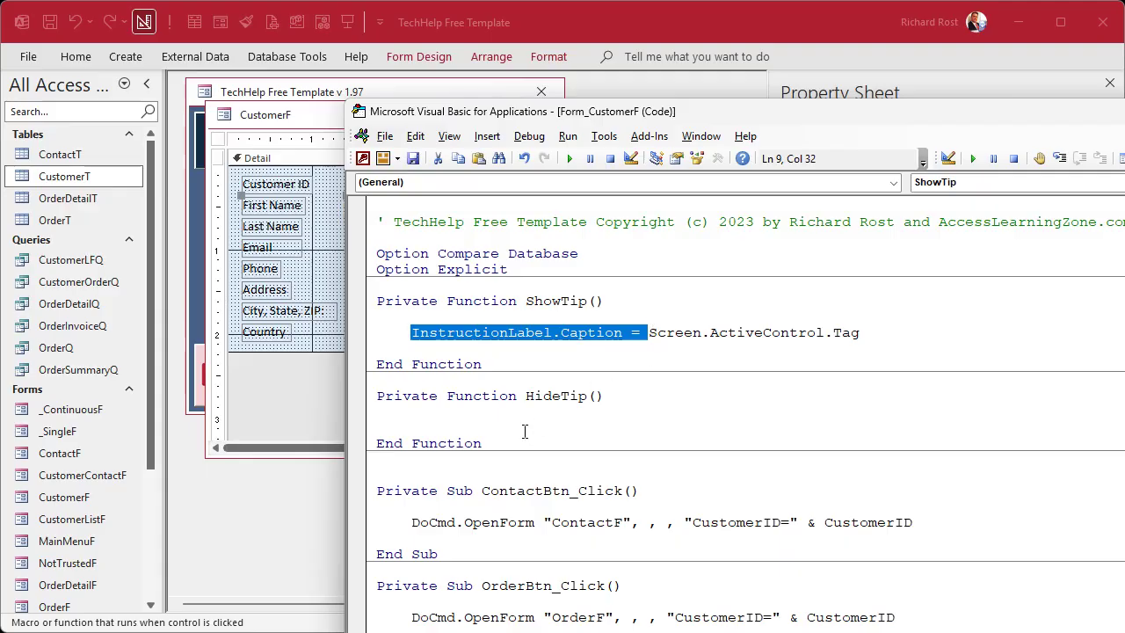
pyautogui.click(517, 422)
pyautogui.hotkey('ctrl', 'v')
pyautogui.write('""')
pyautogui.press('Return')
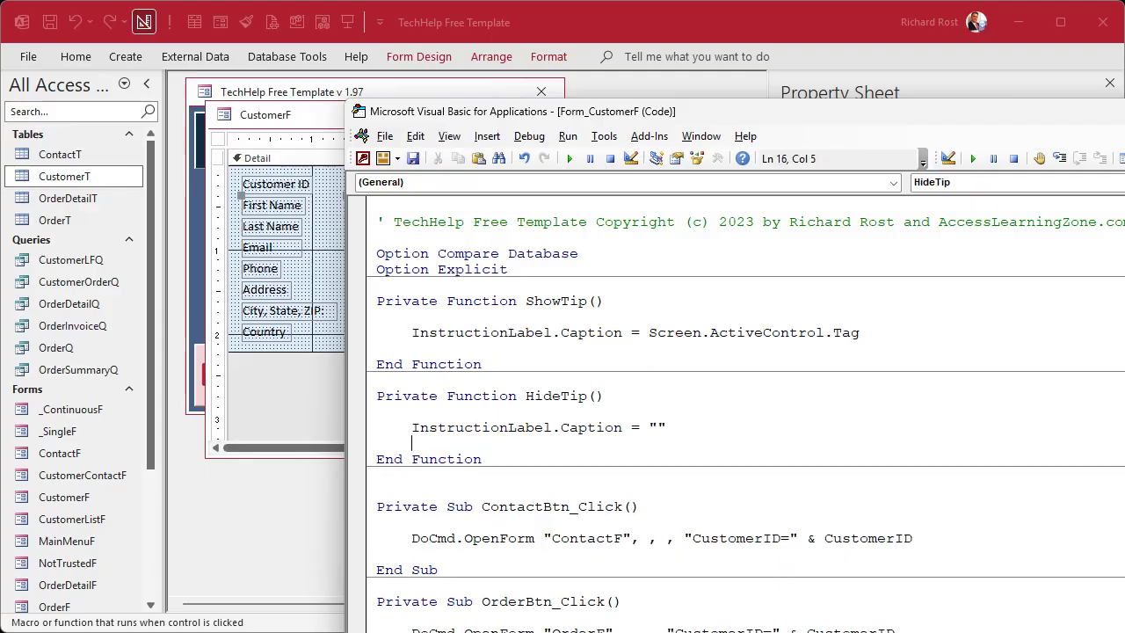
# Compile the BlankTemplate project and return from the code editor to the form design
pyautogui.click(529, 136)
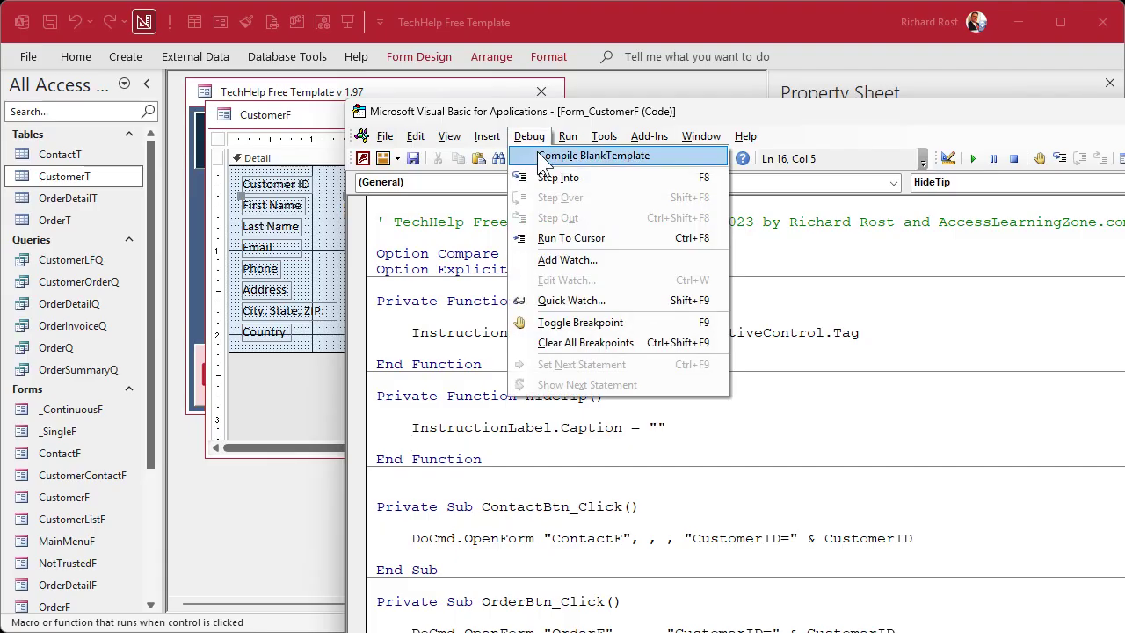
pyautogui.click(540, 155)
pyautogui.hotkey('alt', 'F11')
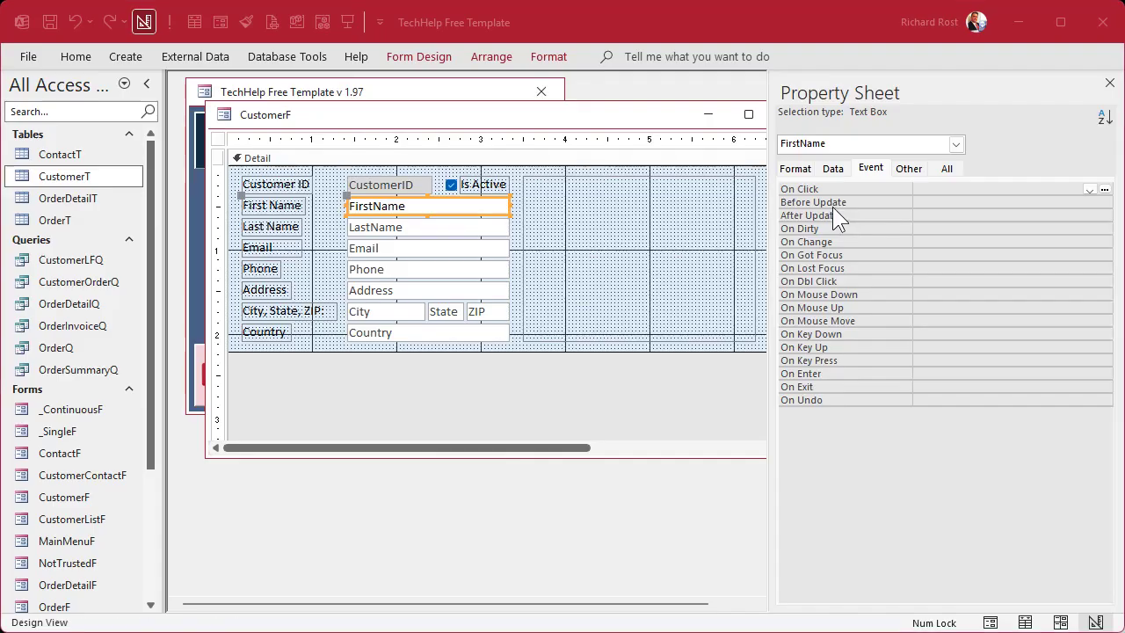
# Close the form design, reopen the customer form from the main menu and move between the Last Name and First Name fields
pyautogui.click(1108, 82)
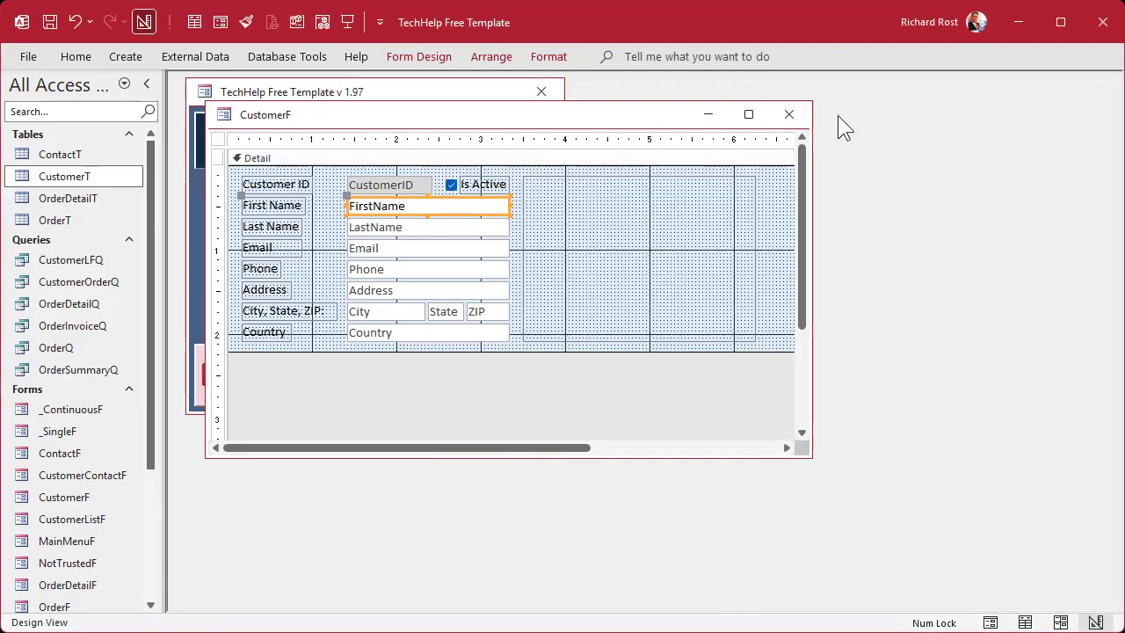
pyautogui.click(748, 115)
pyautogui.click(1060, 56)
pyautogui.click(803, 110)
pyautogui.click(291, 217)
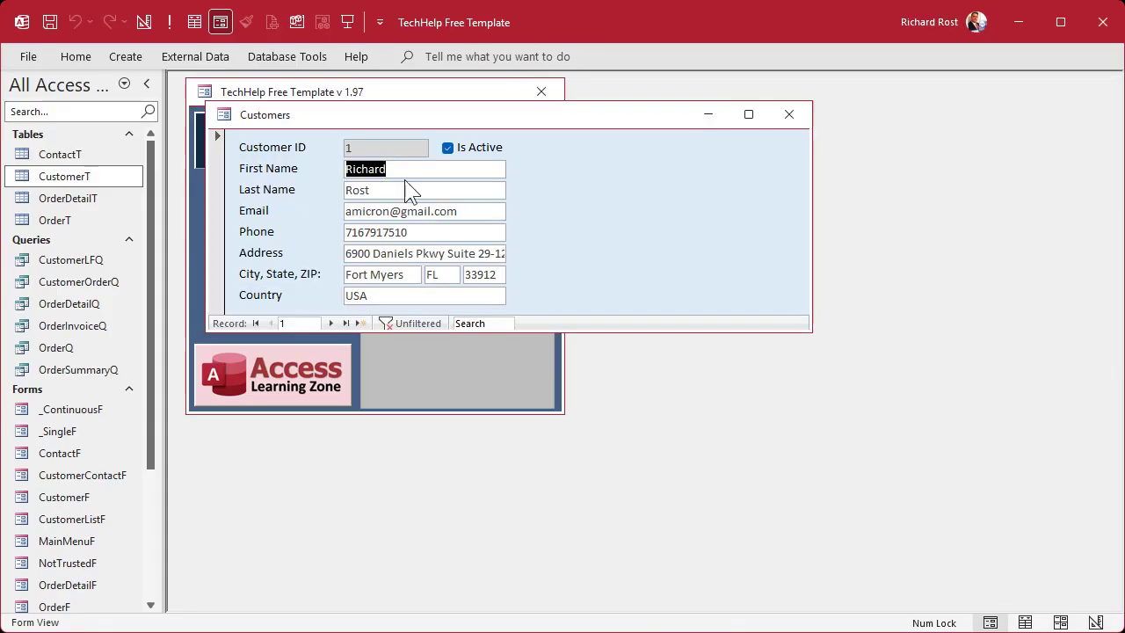
pyautogui.click(412, 189)
pyautogui.click(409, 170)
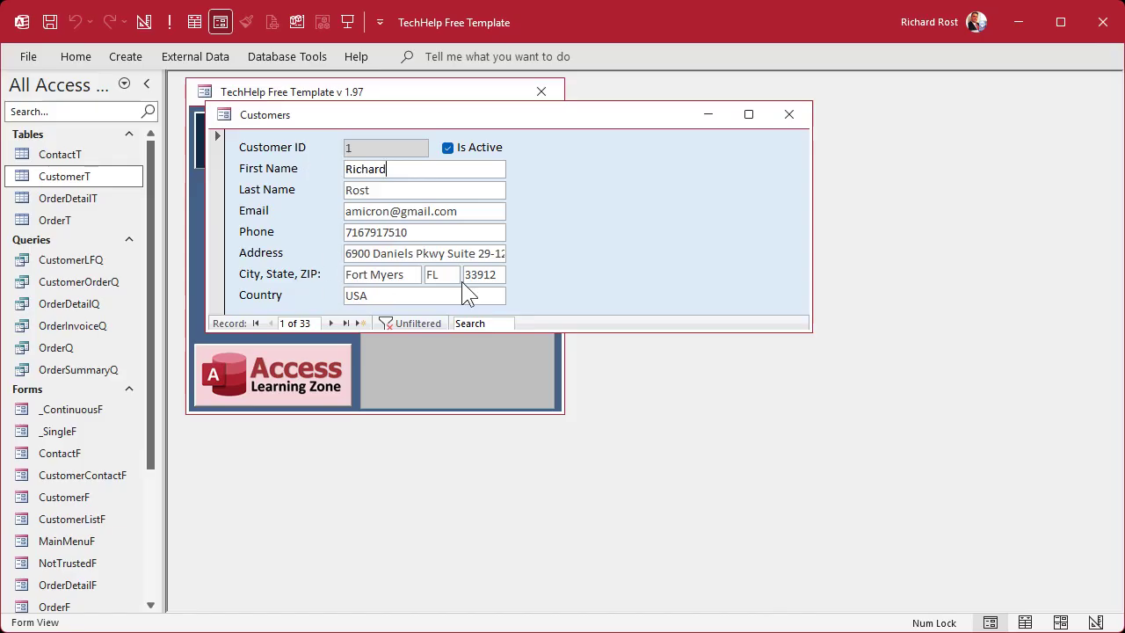
# Put the customer form back in Design View with a taller window and show a narrower Property Sheet beside it
pyautogui.rightClick(571, 116)
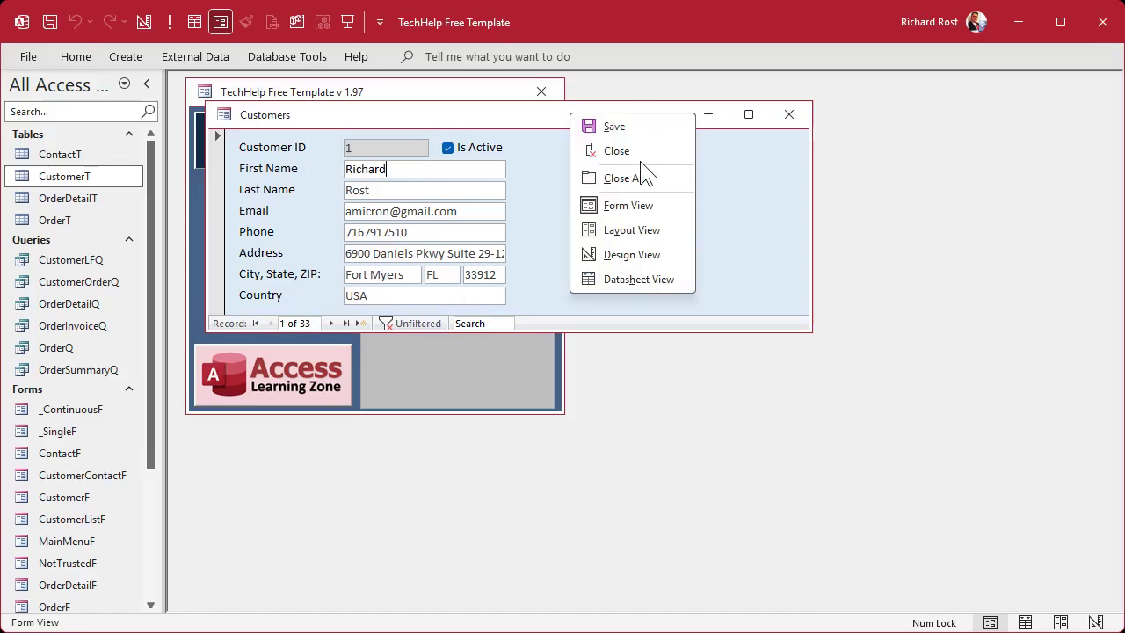
pyautogui.click(644, 254)
pyautogui.moveTo(664, 331); pyautogui.dragTo(662, 467)
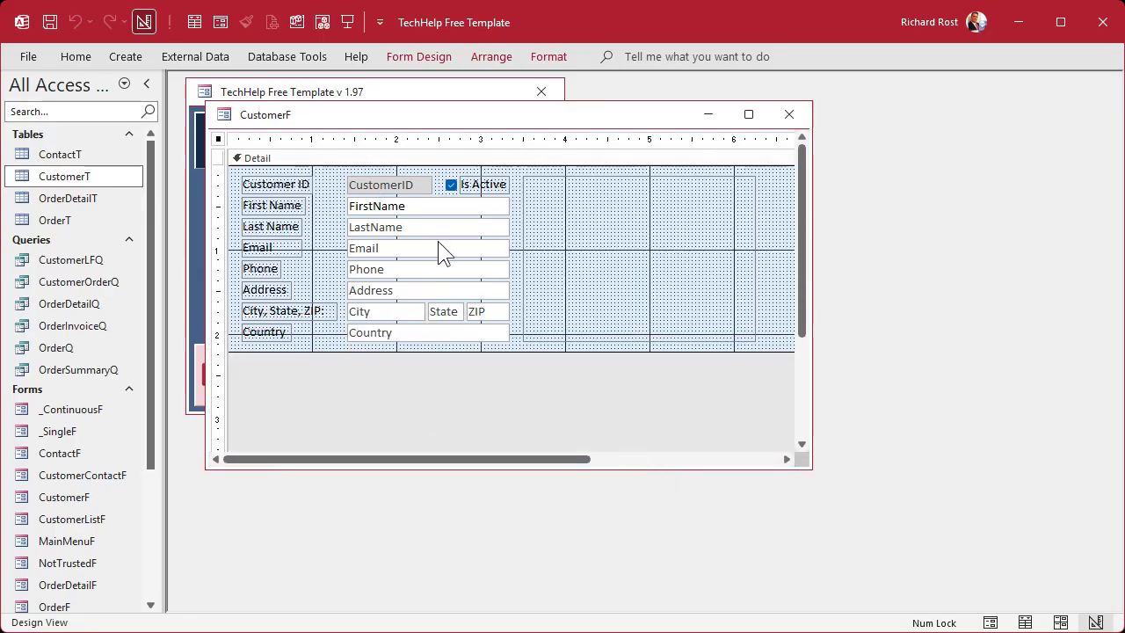
pyautogui.doubleClick(453, 185)
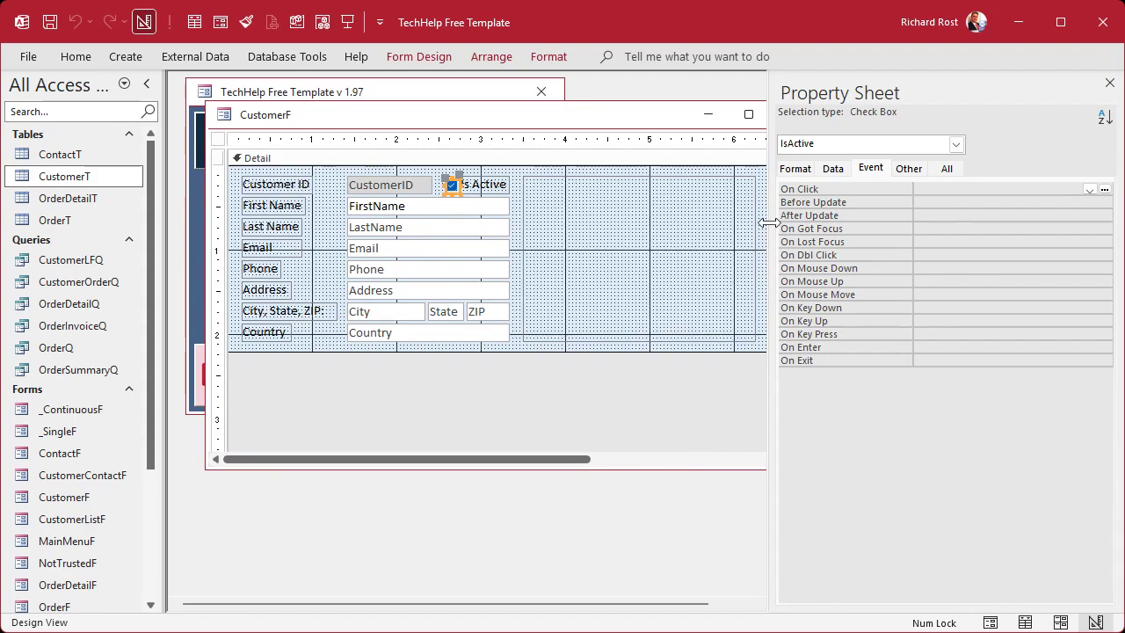
pyautogui.moveTo(765, 222); pyautogui.dragTo(829, 220)
# For all data controls from CustomerID and IsActive through Country, set On Got Focus to =ShowTip() and On Lost Focus to =HideTip()
pyautogui.click(413, 187)
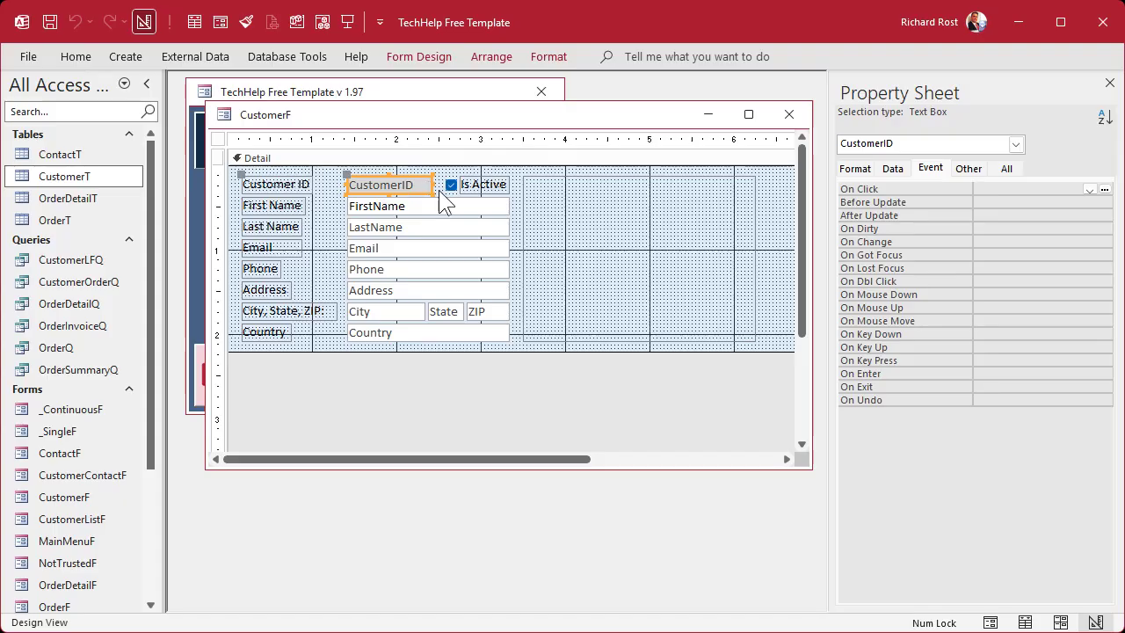
pyautogui.keyDown('shift'); pyautogui.click(451, 185); pyautogui.keyUp('shift')
pyautogui.keyDown('shift'); pyautogui.click(445, 207); pyautogui.keyUp('shift')
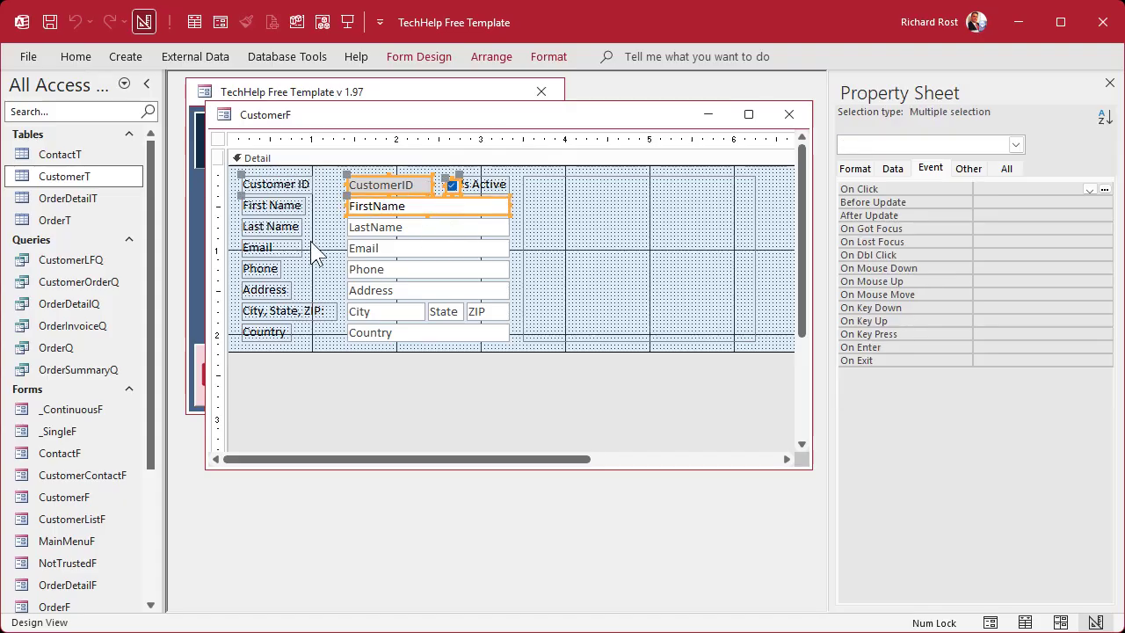
pyautogui.moveTo(518, 224); pyautogui.dragTo(370, 341)
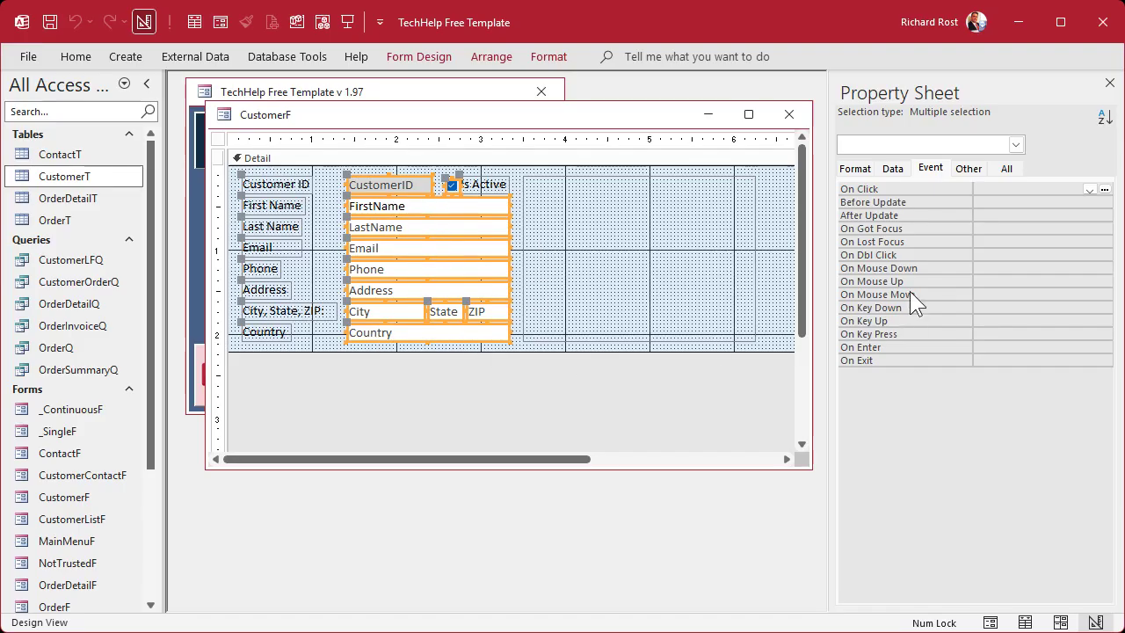
pyautogui.click(991, 228)
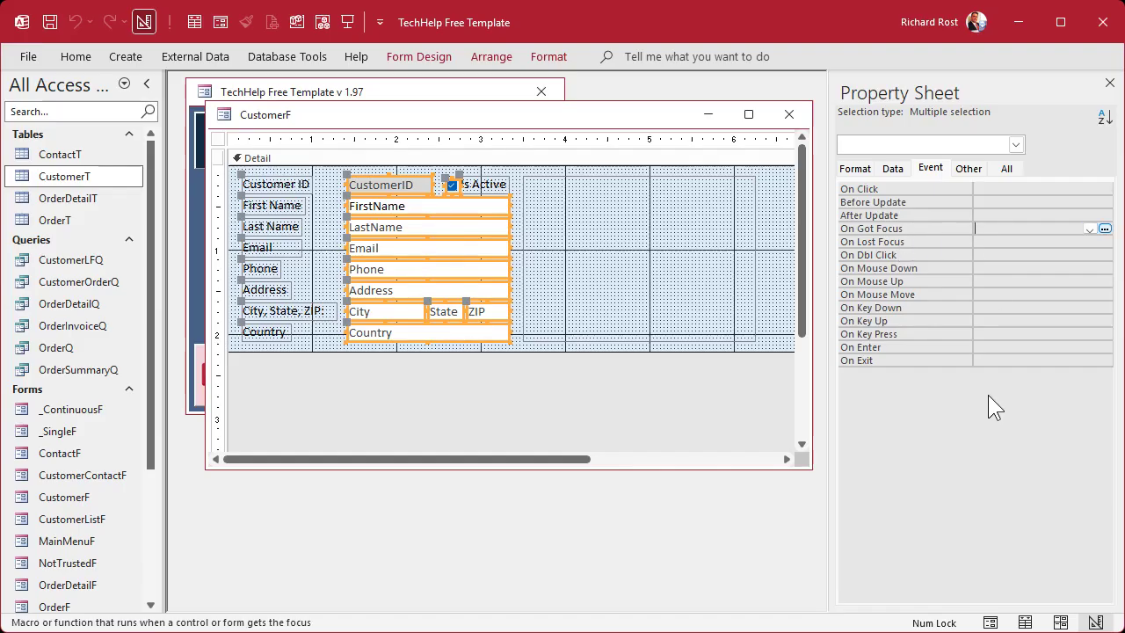
pyautogui.write('=ShowTip()')
pyautogui.press('Return')
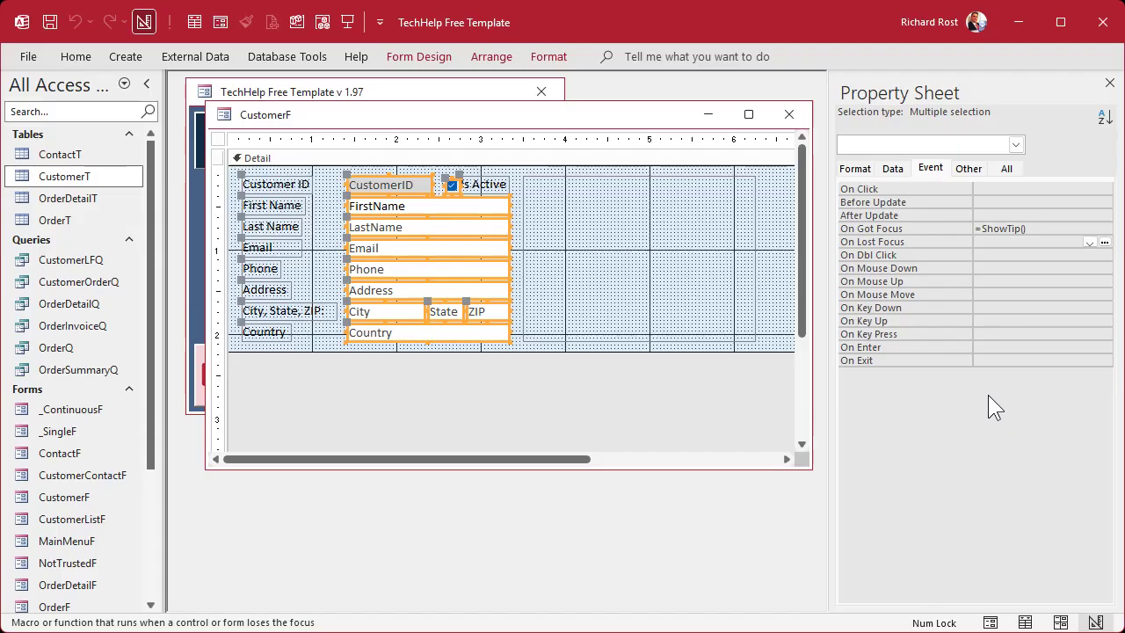
pyautogui.write('=HideTip()')
pyautogui.press('Return')
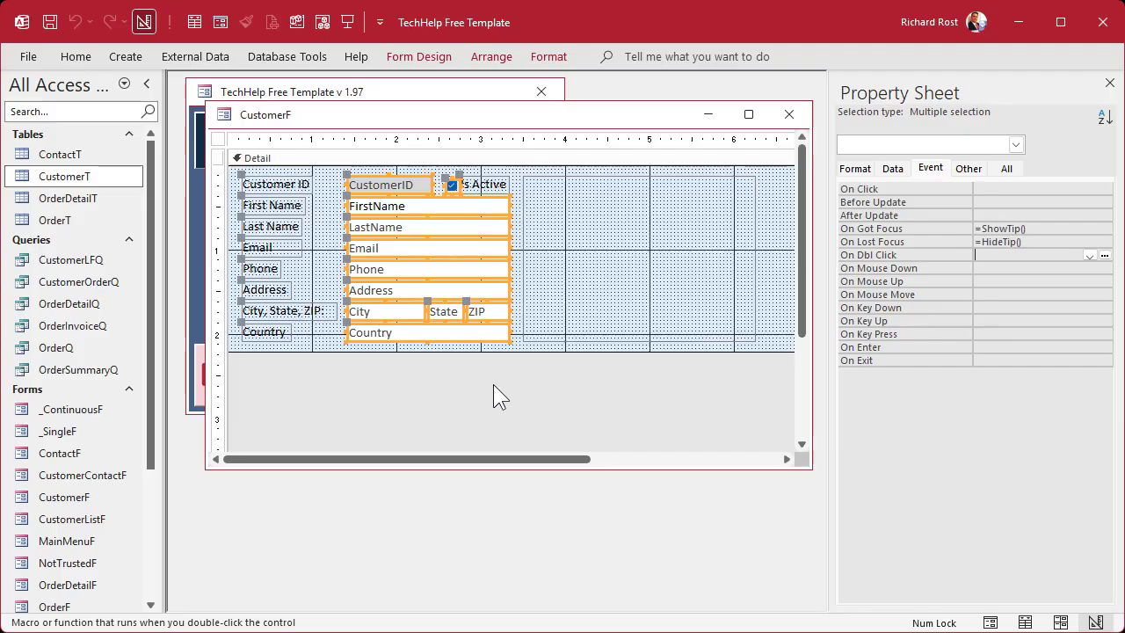
# Close the form design, reopen the customer form from the main menu and move through its fields to Address to check the tips
pyautogui.click(788, 114)
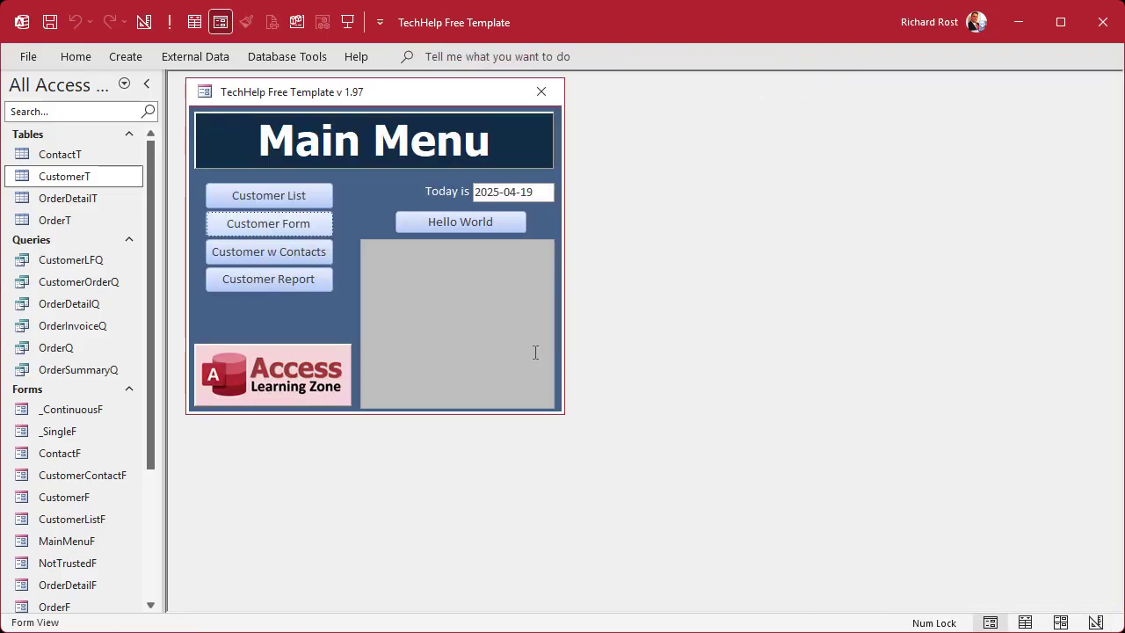
pyautogui.click(248, 228)
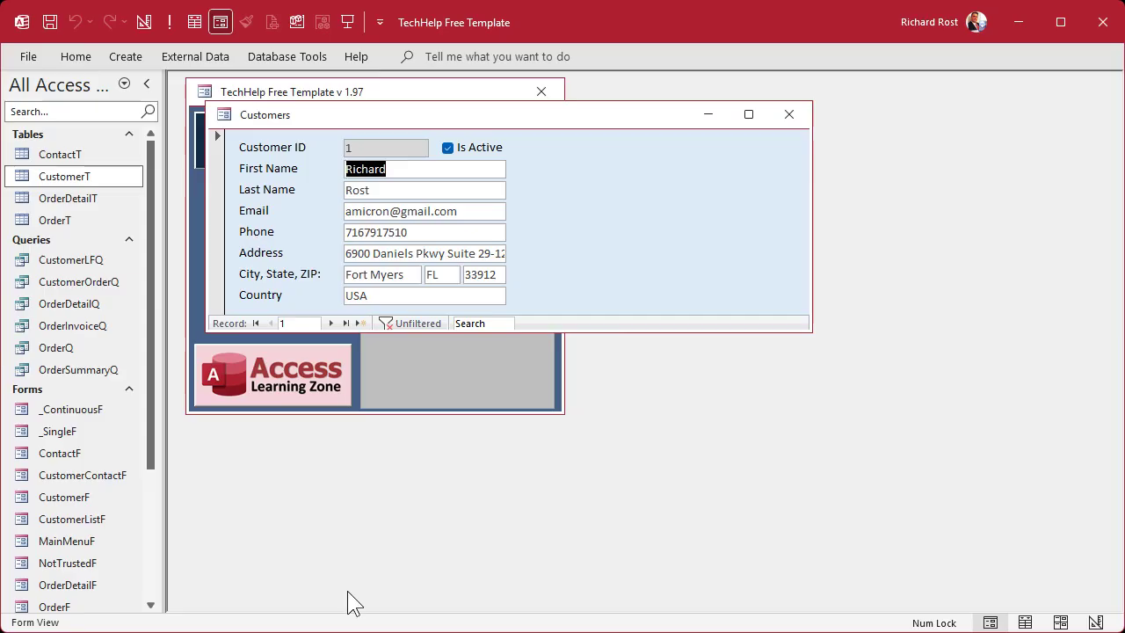
pyautogui.press('Tab')
pyautogui.press('Tab')
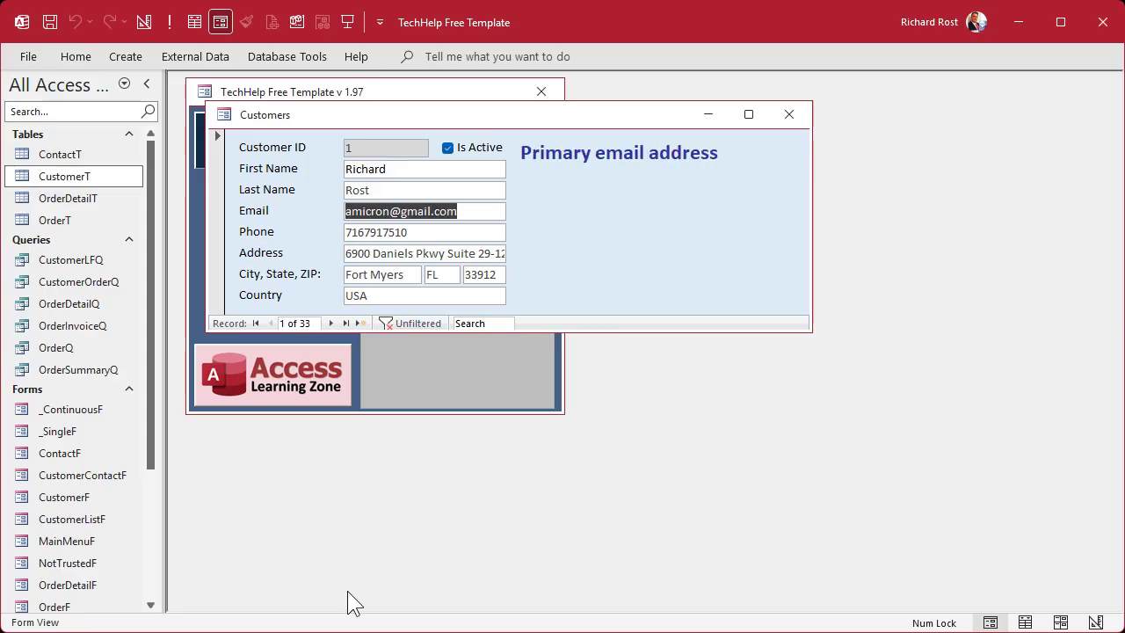
pyautogui.press('Tab')
pyautogui.press('Tab')
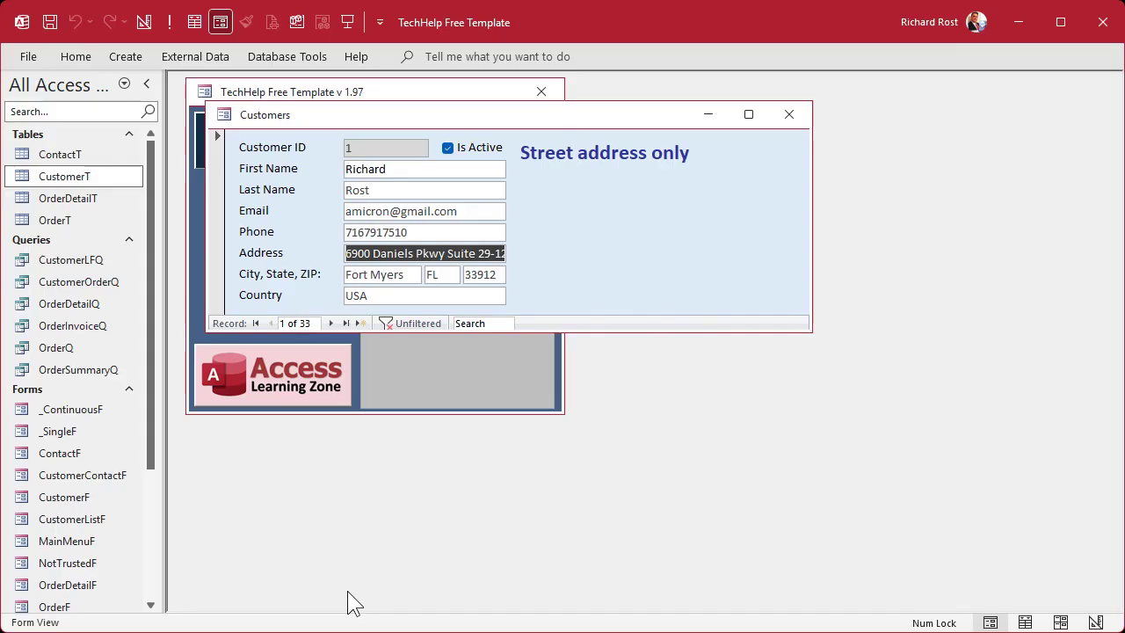
# Move backward and forward through the customer form's fields to check their tips, and close and reopen the form from the main menu
pyautogui.press('Tab')
pyautogui.hotkey('shift', 'Tab')
pyautogui.hotkey('shift', 'Tab')
pyautogui.hotkey('shift', 'Tab')
pyautogui.hotkey('shift', 'Tab')
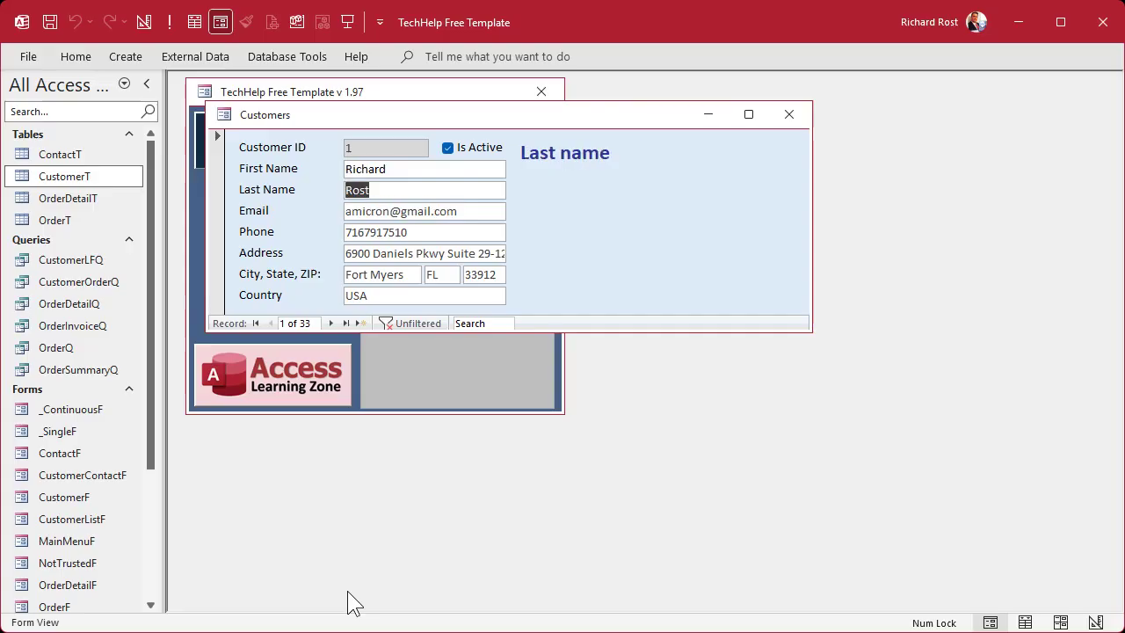
pyautogui.hotkey('shift', 'Tab')
pyautogui.hotkey('shift', 'Tab')
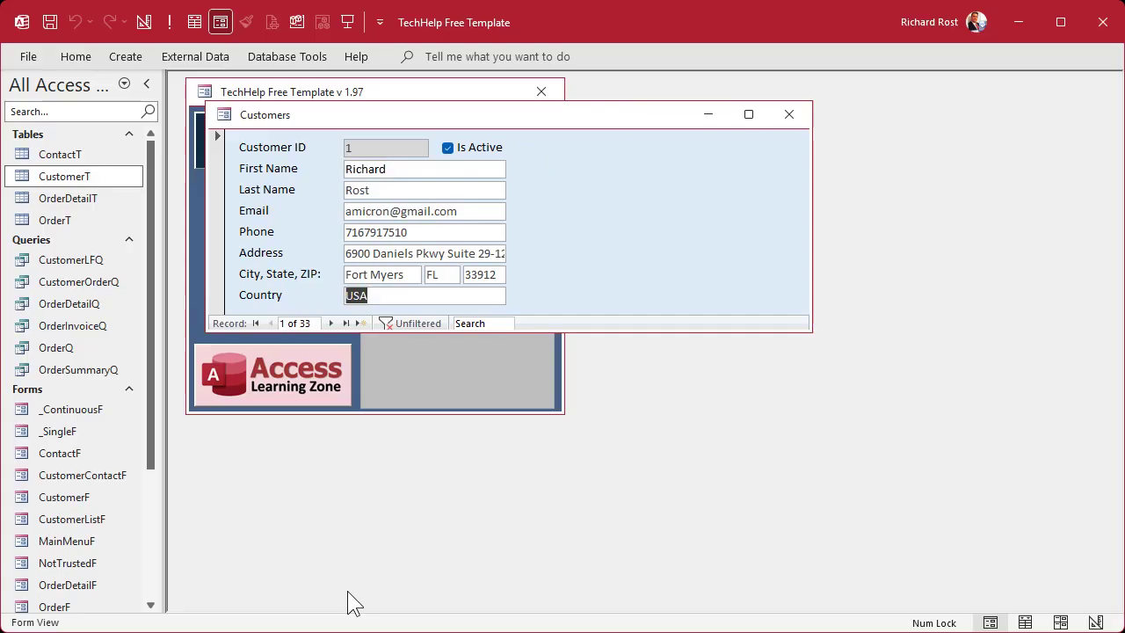
pyautogui.press('Tab')
pyautogui.press('Tab')
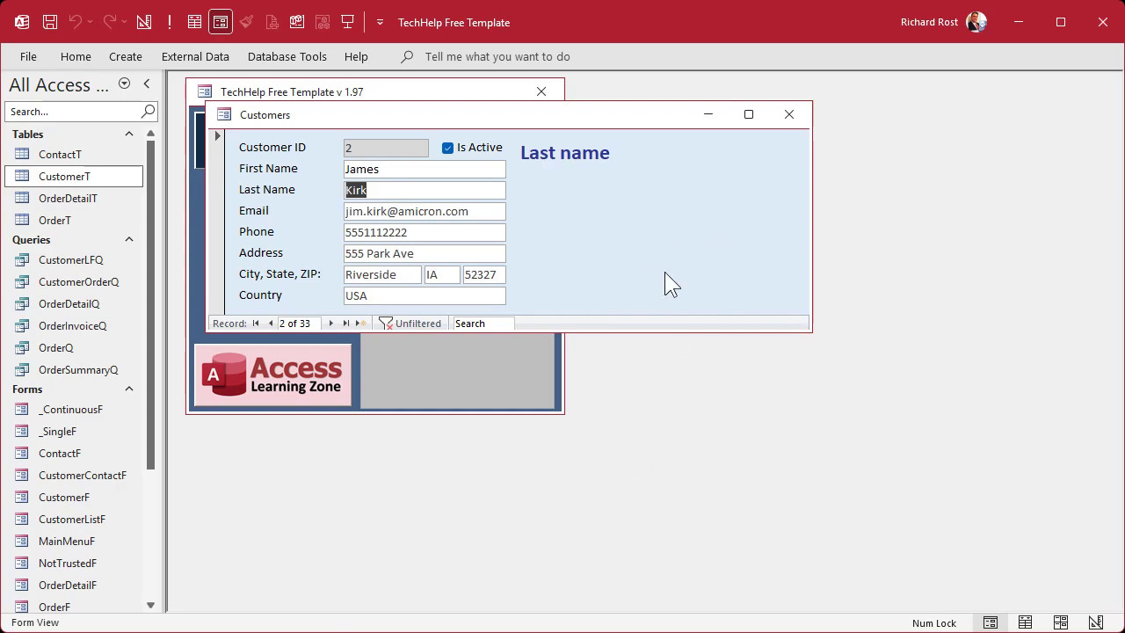
pyautogui.click(788, 114)
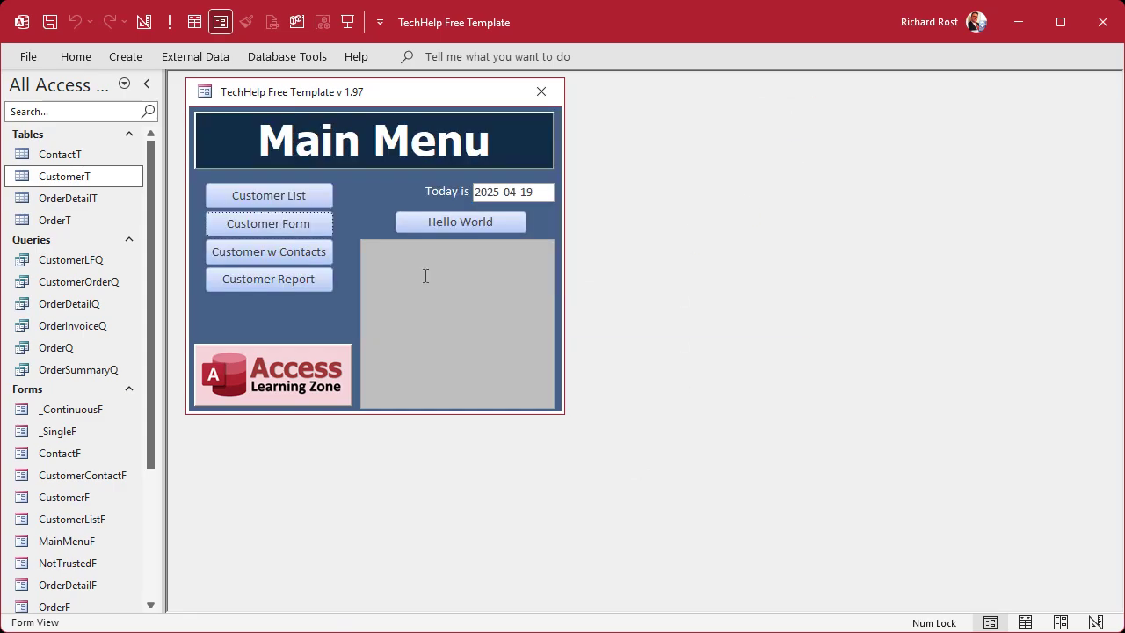
pyautogui.click(286, 222)
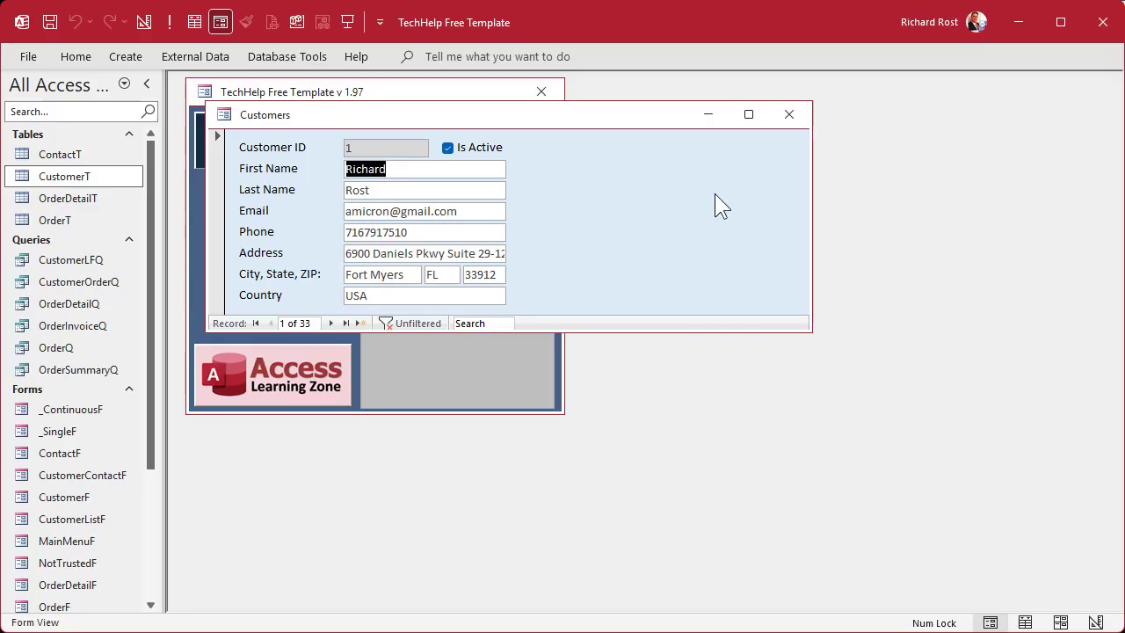
# Put the customer form in Design View and add an On Load event procedure that calls ShowTip
pyautogui.rightClick(628, 115)
pyautogui.click(680, 254)
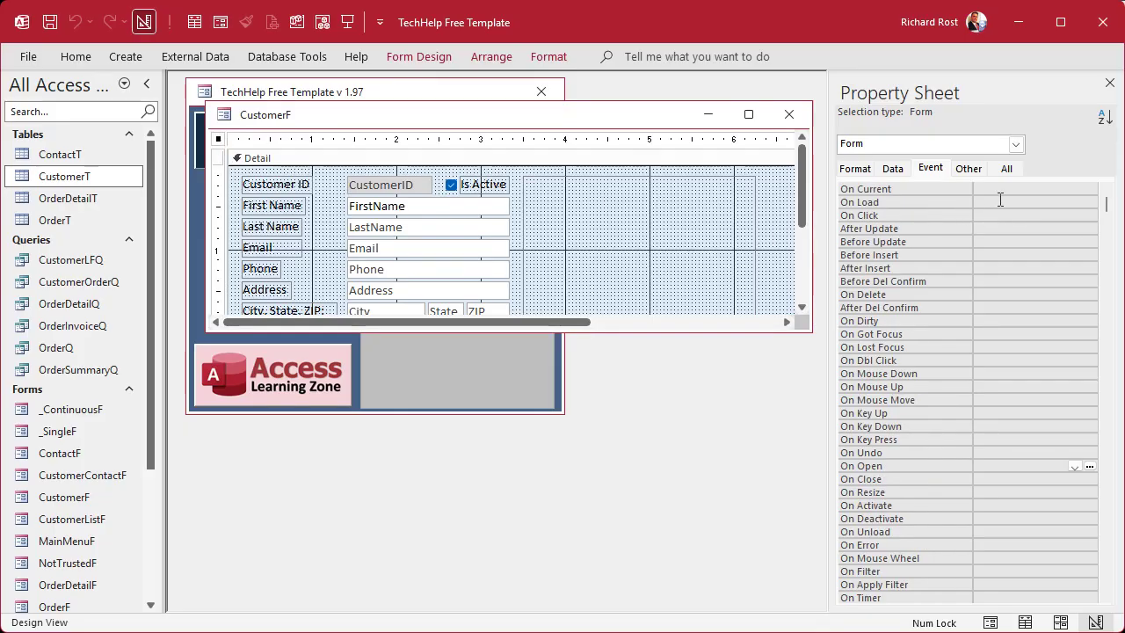
pyautogui.click(1008, 202)
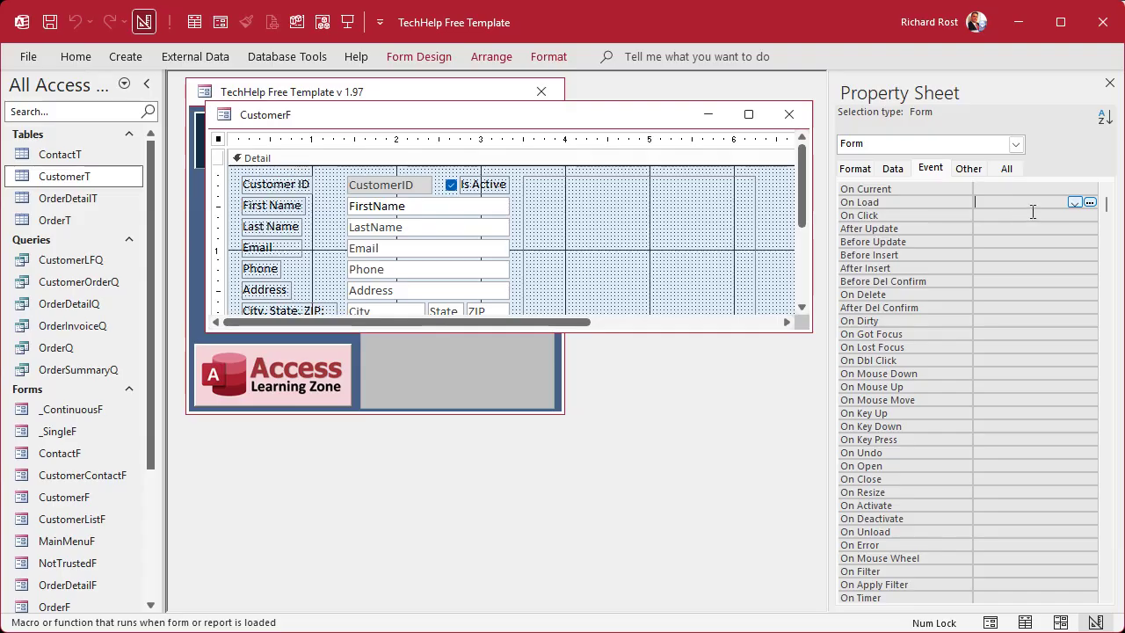
pyautogui.click(1090, 202)
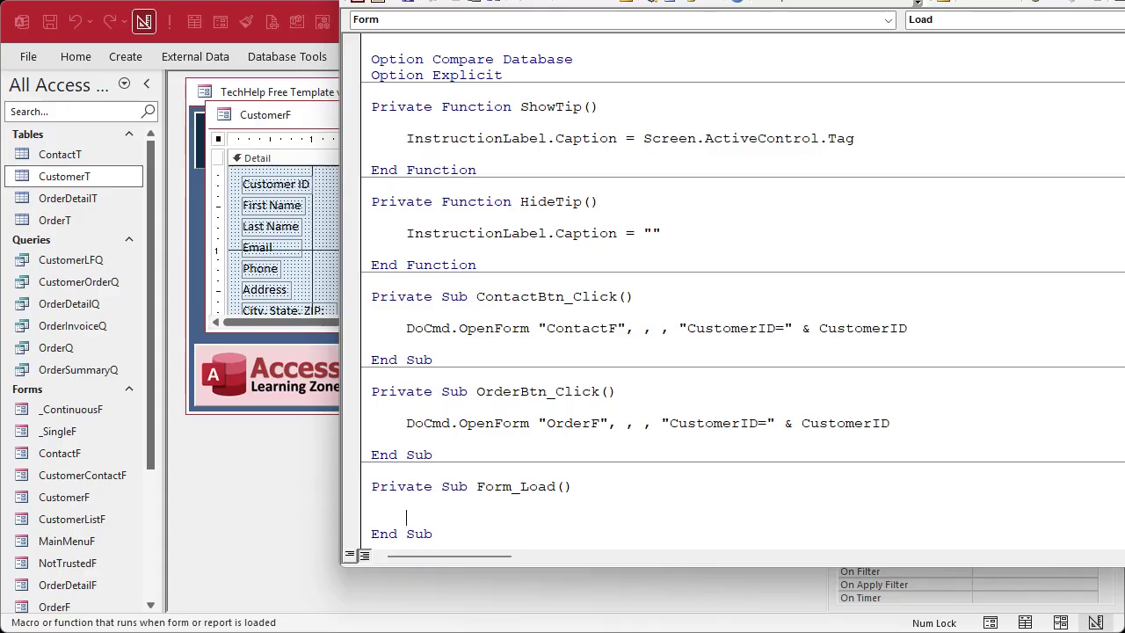
pyautogui.write('showTip')
pyautogui.press('Return')
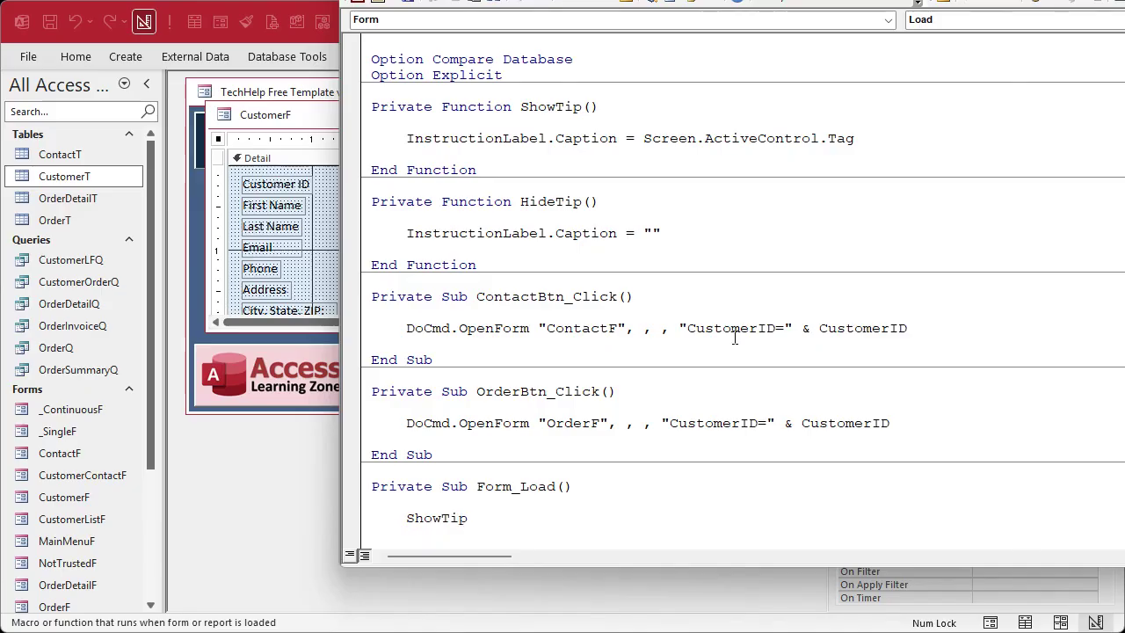
# Close the form design and reopen the customer form from the main menu to check the tip on opening
pyautogui.click(289, 123)
pyautogui.click(784, 117)
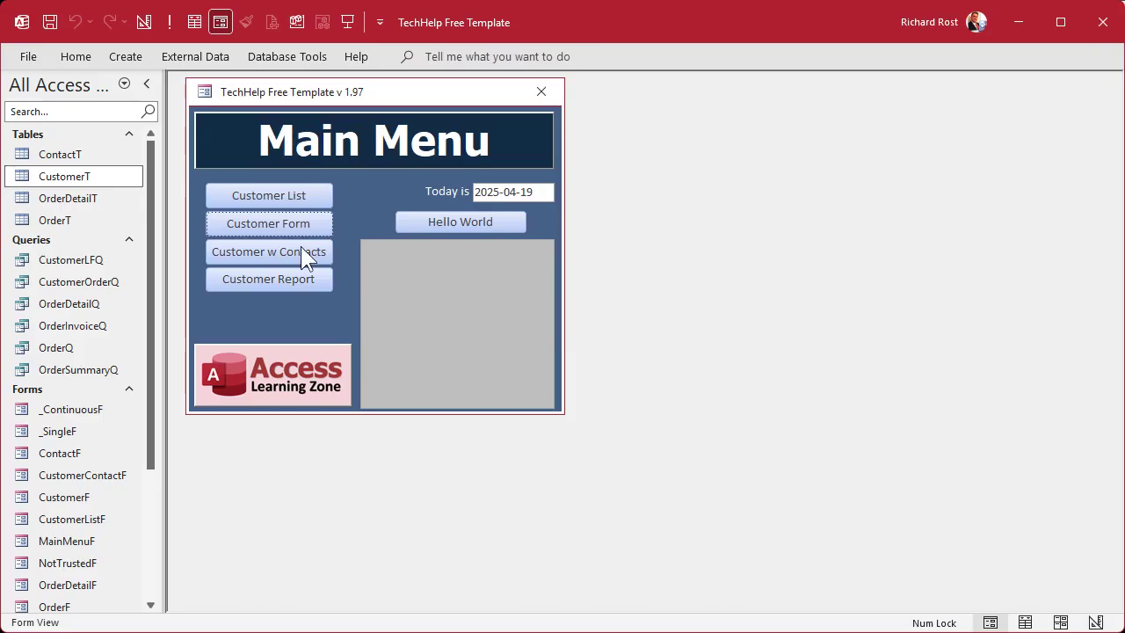
pyautogui.click(262, 223)
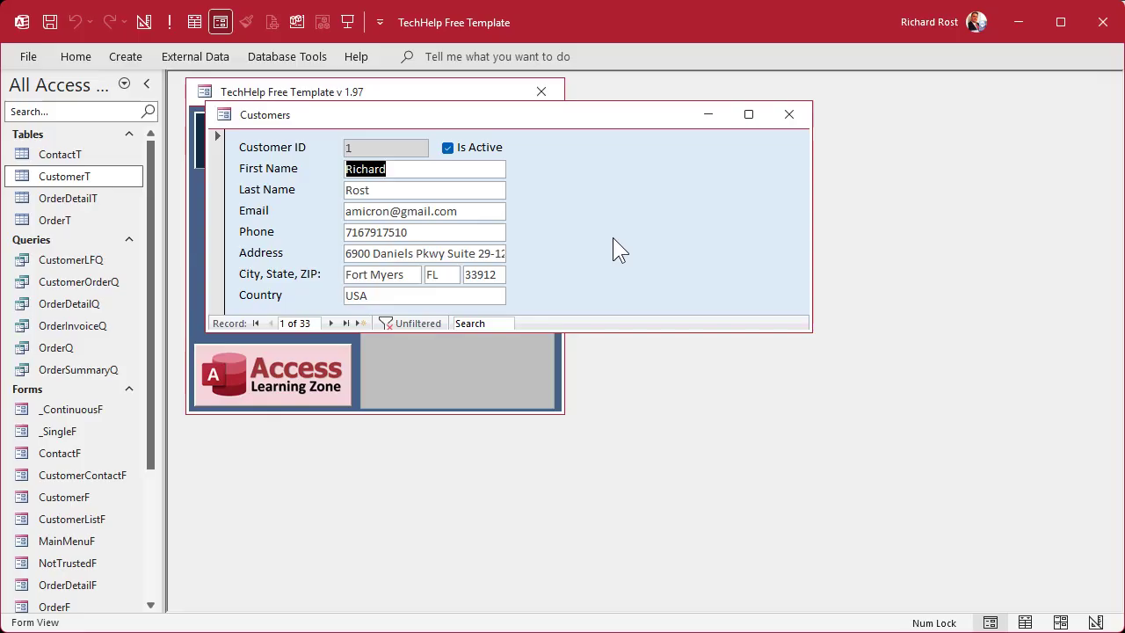
# Return the customer form to Design View and delete the whole Form_Load procedure from its code
pyautogui.rightClick(574, 127)
pyautogui.click(648, 262)
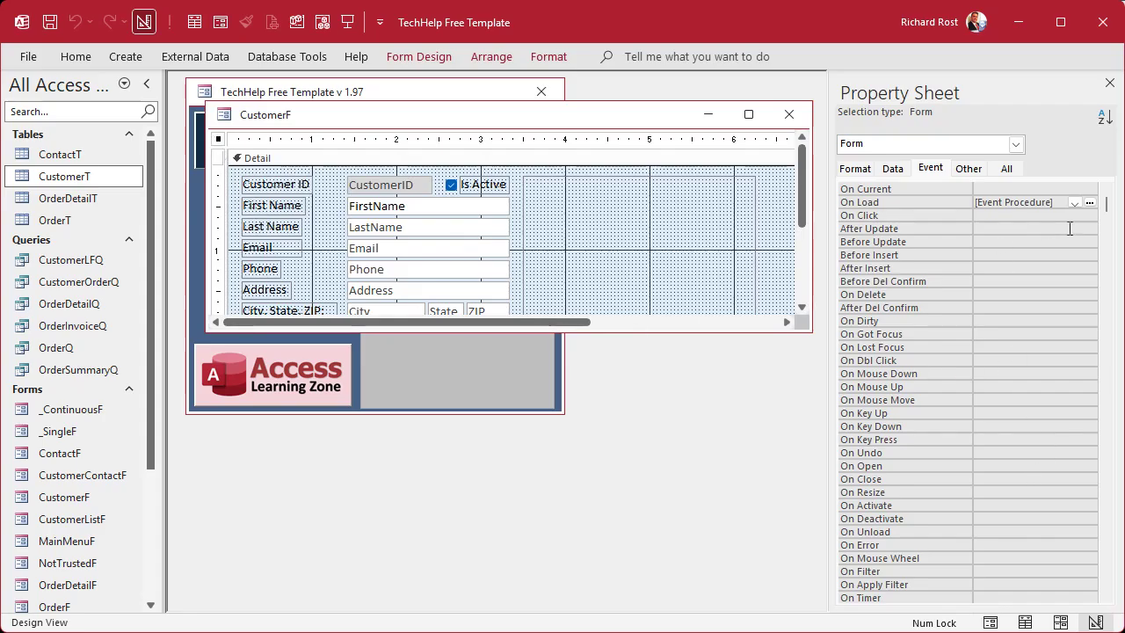
pyautogui.click(1088, 202)
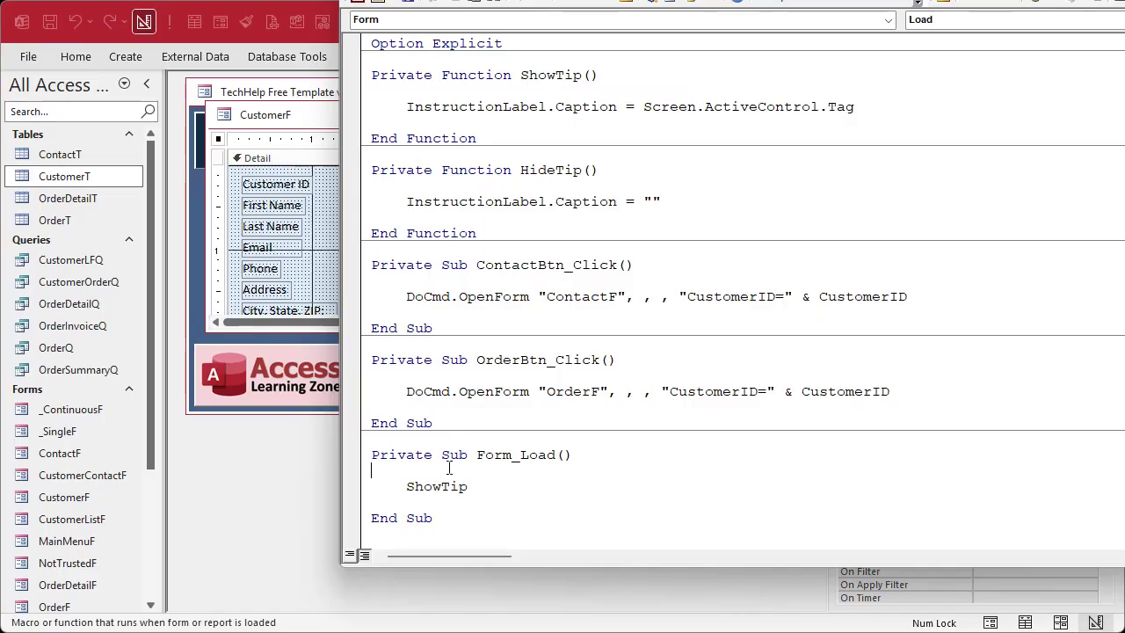
pyautogui.moveTo(373, 437); pyautogui.dragTo(534, 527)
pyautogui.press('Delete')
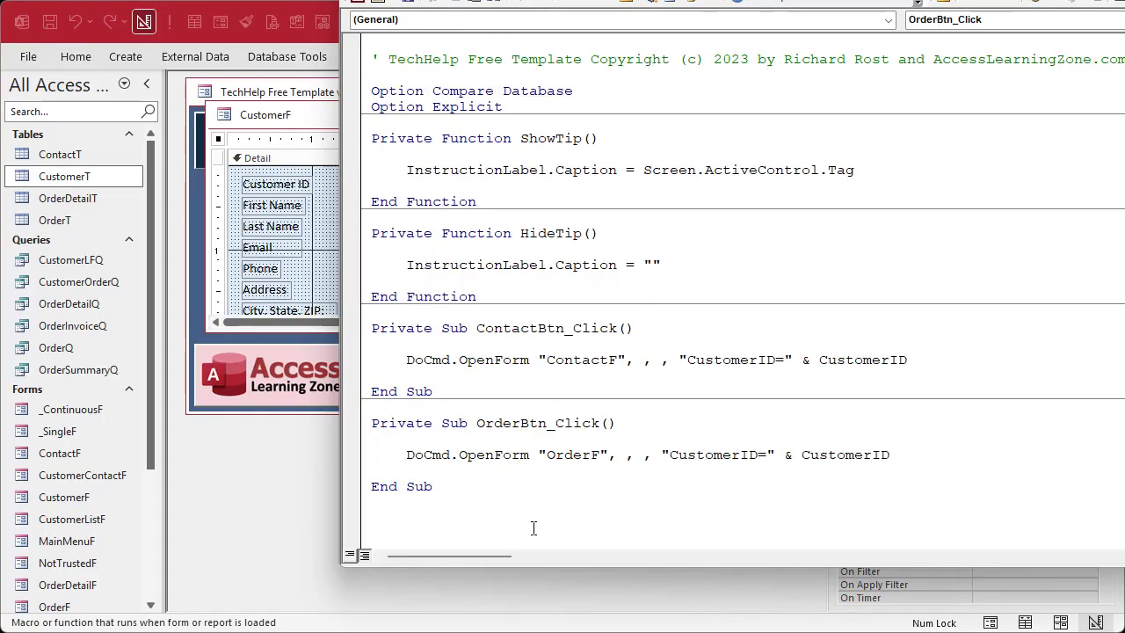
# Go back to the CustomerF design and set the form's Timer Interval to 500
pyautogui.click(271, 114)
pyautogui.scroll(-7, 896, 391)
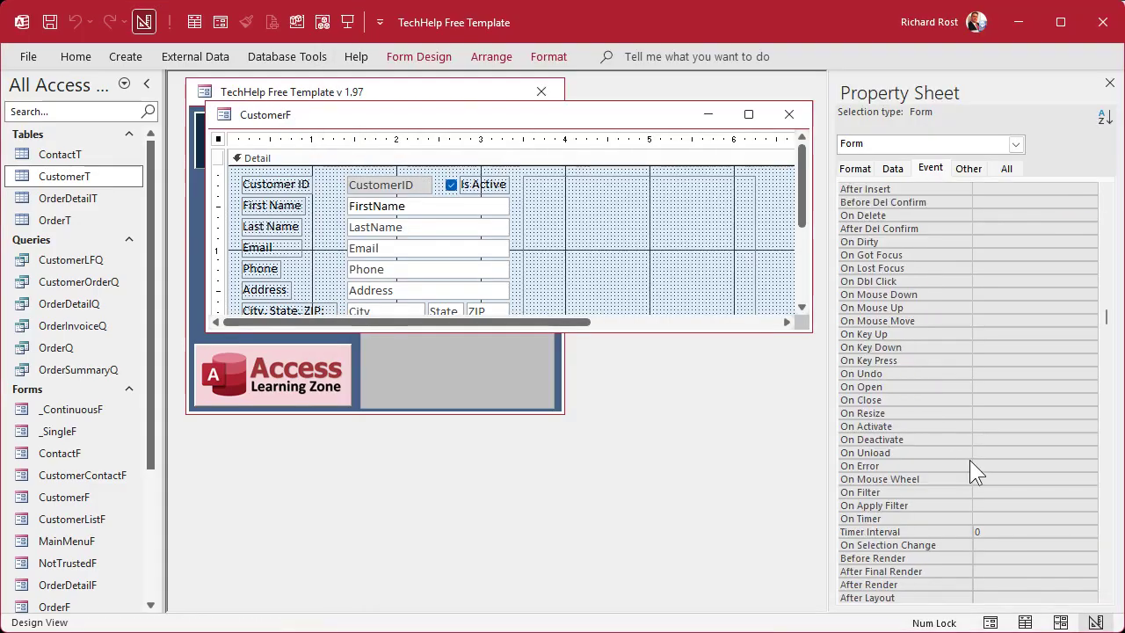
pyautogui.click(987, 347)
pyautogui.click(942, 348)
pyautogui.write('500')
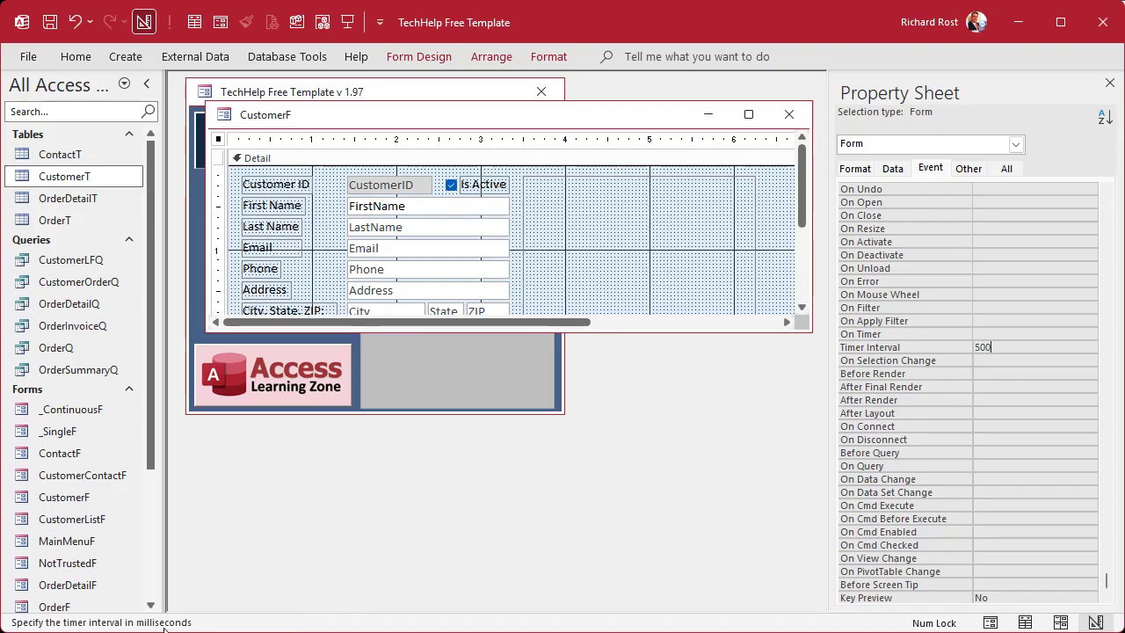
# Create an On Timer event procedure for the form that calls ShowTip and sets Me.TimerInterval = 0
pyautogui.click(993, 334)
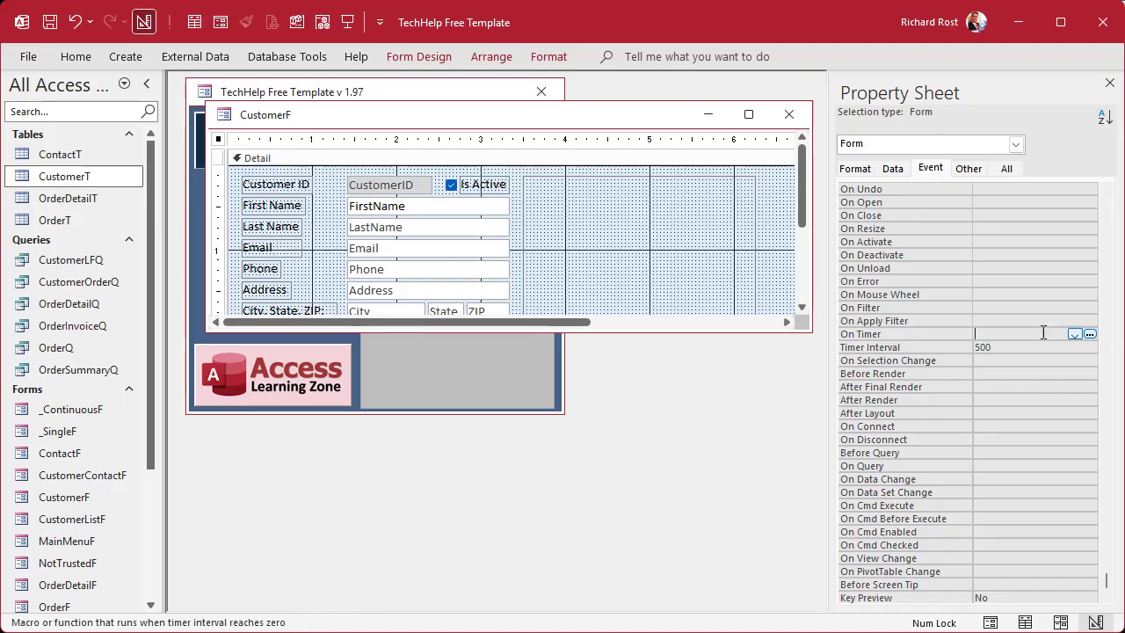
pyautogui.click(1090, 334)
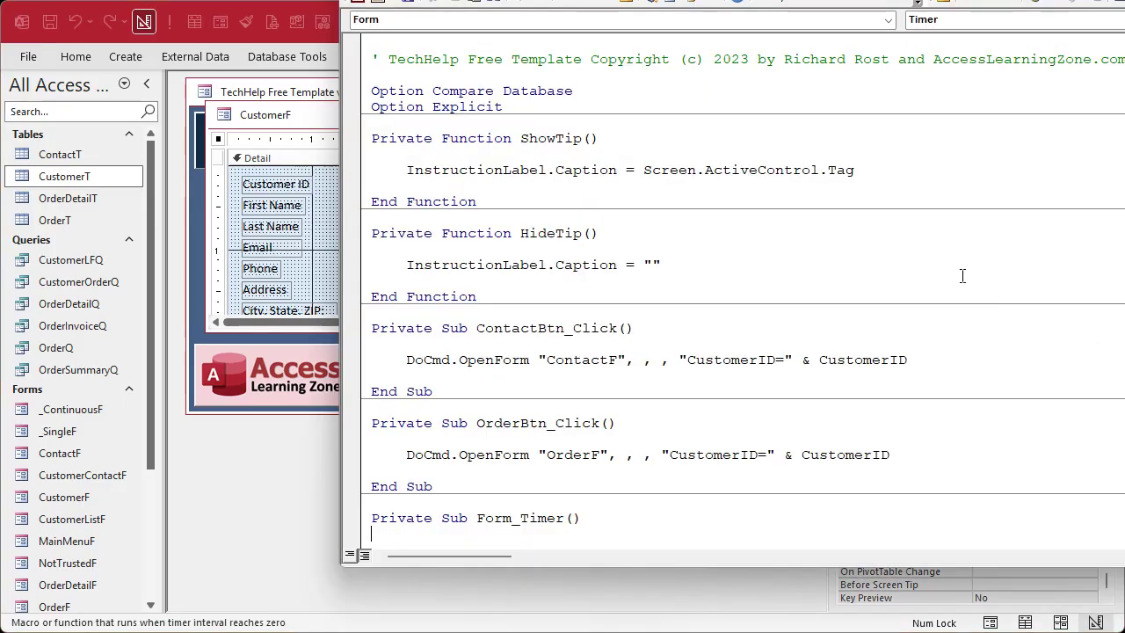
pyautogui.press('Return')
pyautogui.press('Return')
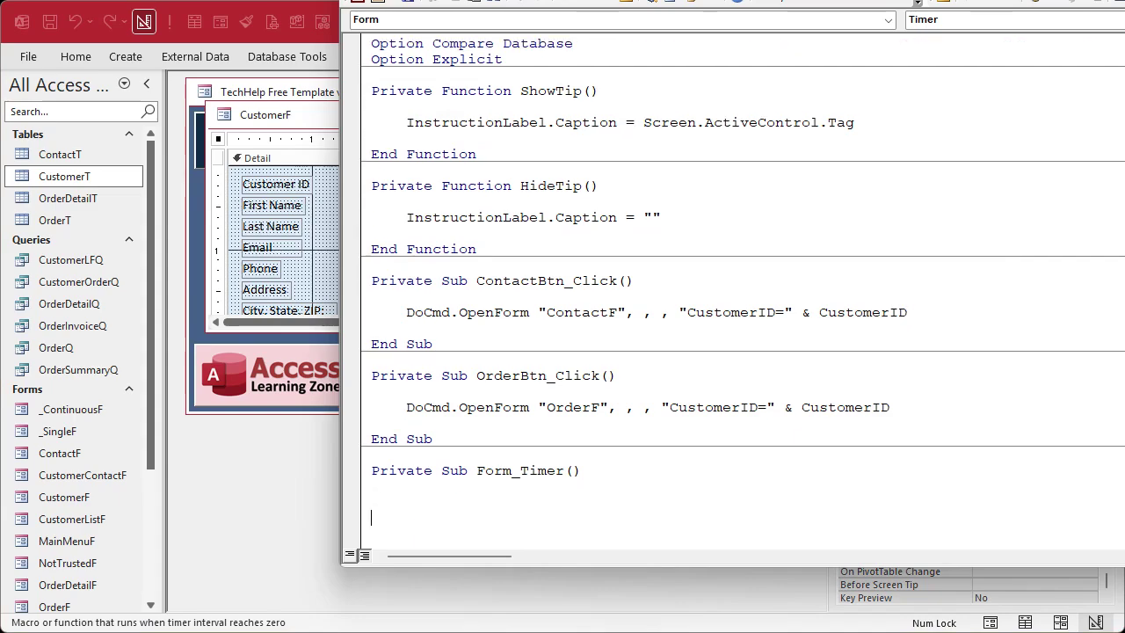
pyautogui.write('showtip')
pyautogui.press('Return')
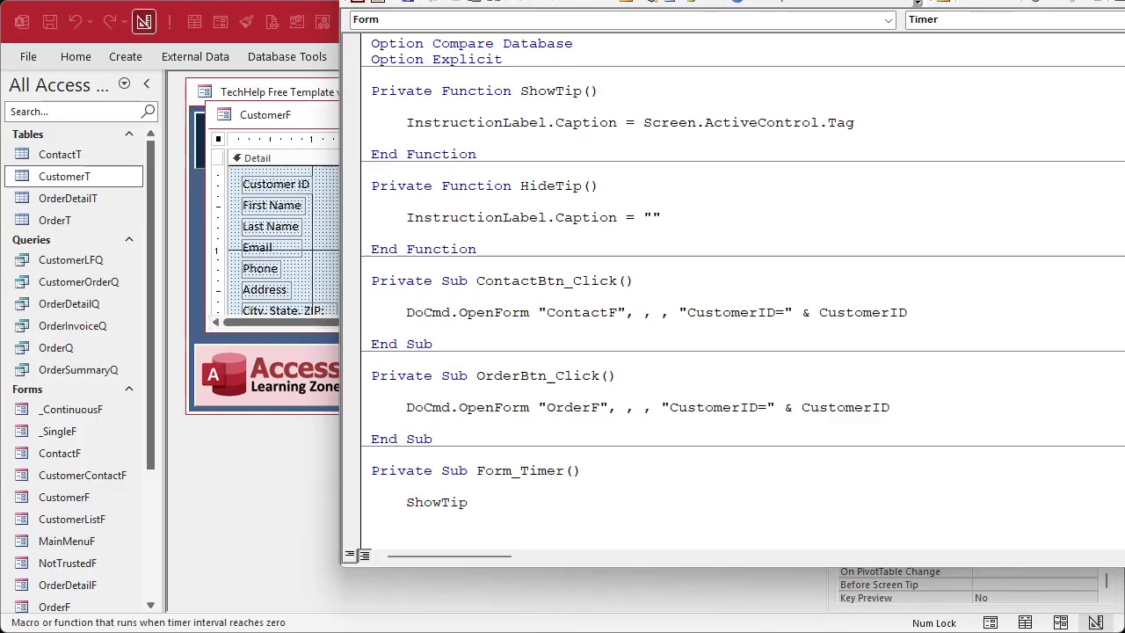
pyautogui.write('me.')
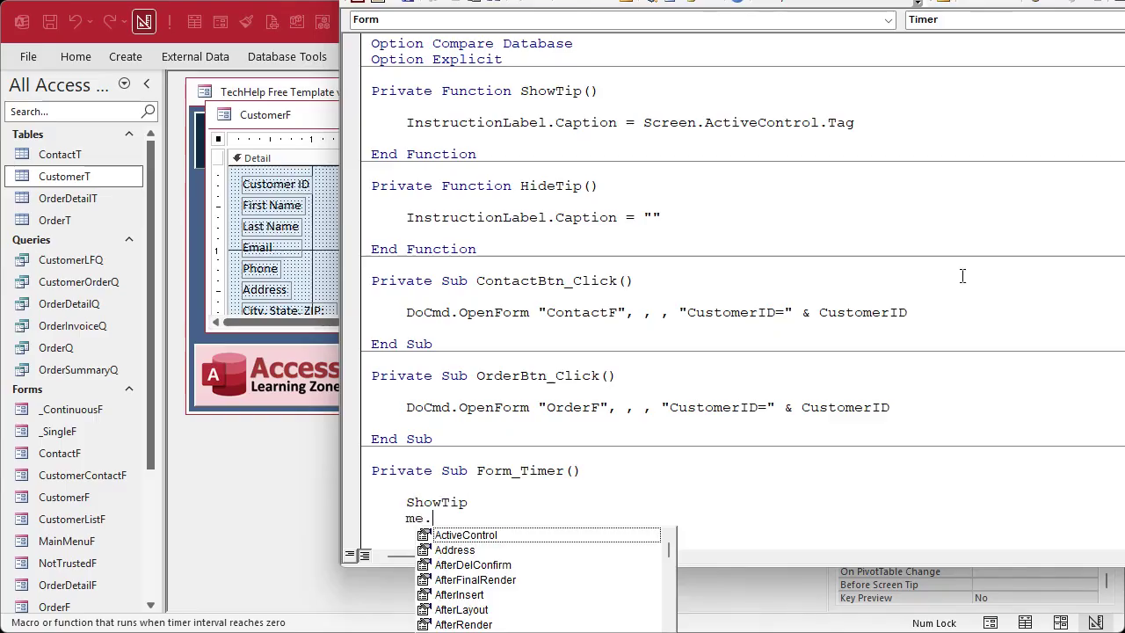
pyautogui.write('TimerInterval = 0')
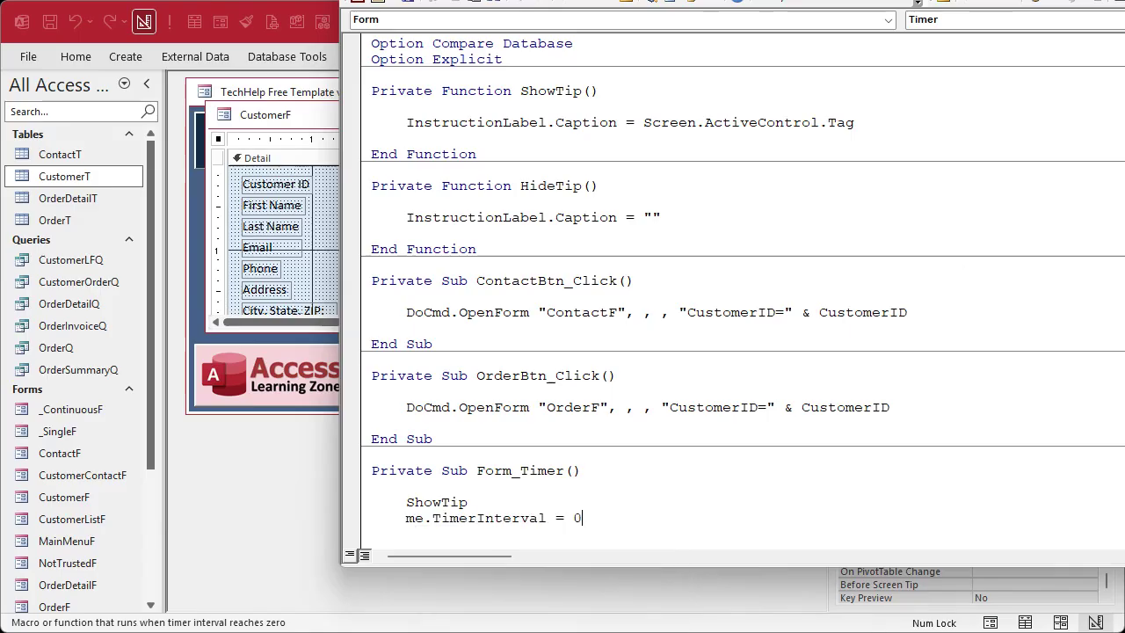
pyautogui.press('Down')
pyautogui.press('Down')
pyautogui.press('Down')
pyautogui.press('BackSpace')
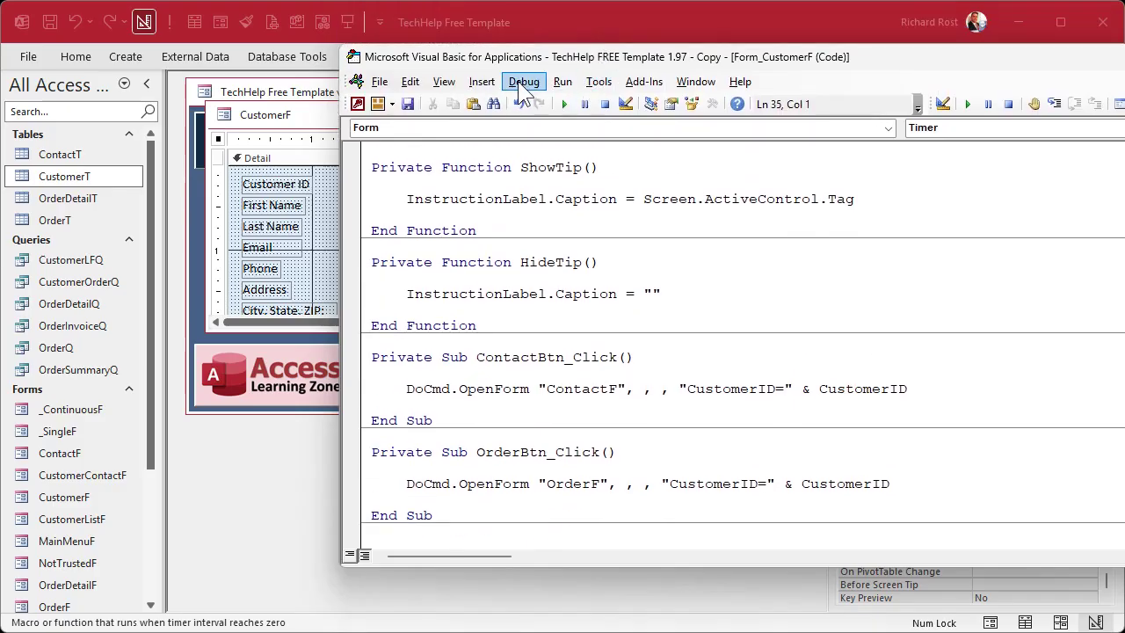
# Compile the VBA code and reopen the customer form from the main menu to check the First Name tip
pyautogui.click(524, 82)
pyautogui.click(560, 102)
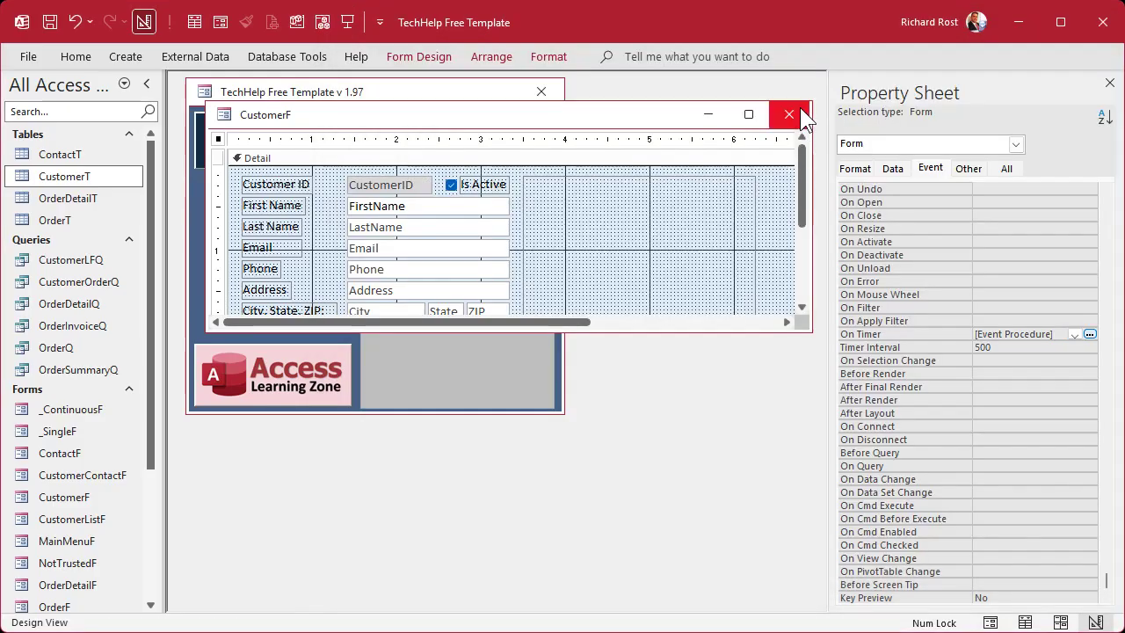
pyautogui.click(788, 111)
pyautogui.click(298, 227)
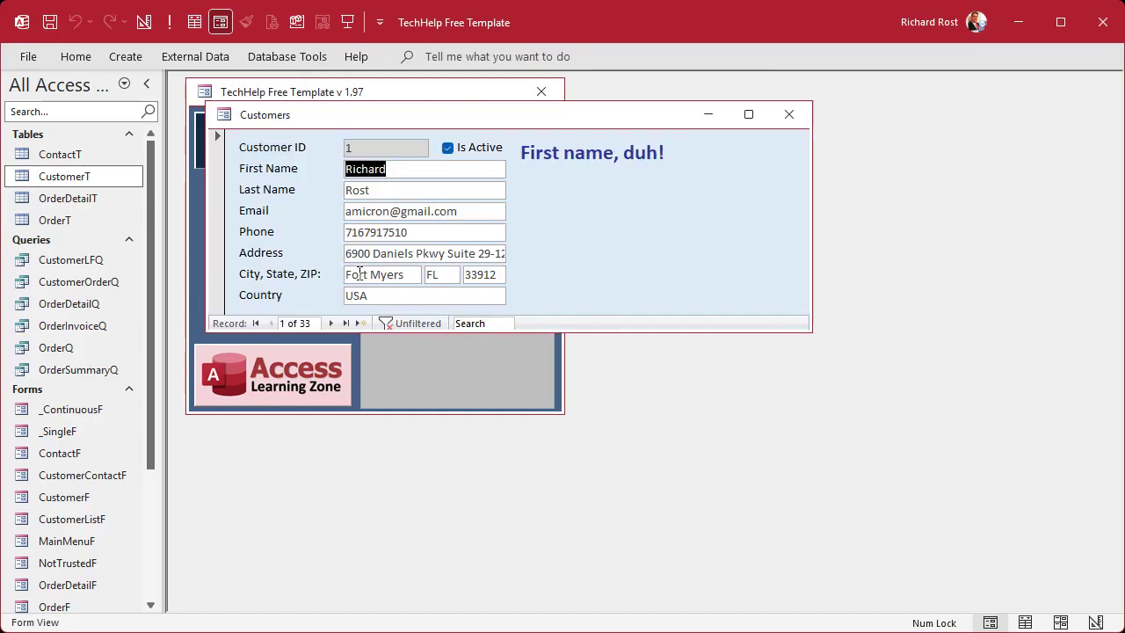
# Put the customer form back in Design View and set the form's Timer Interval to 200
pyautogui.rightClick(635, 115)
pyautogui.click(660, 248)
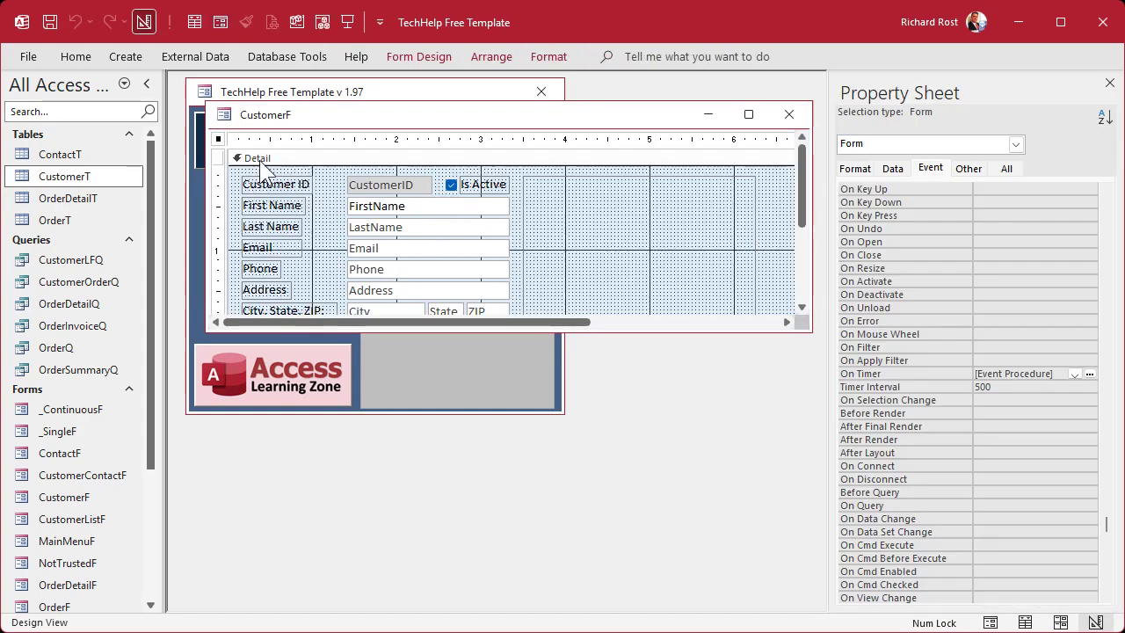
pyautogui.click(218, 139)
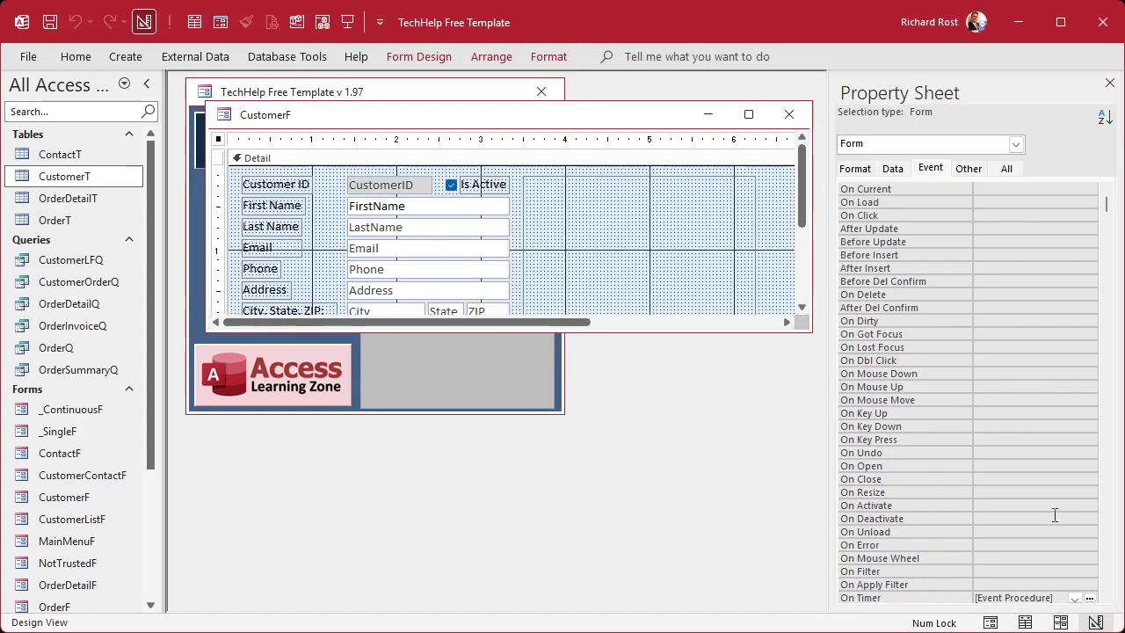
pyautogui.click(1106, 572)
pyautogui.click(958, 348)
pyautogui.write('200')
pyautogui.press('Return')
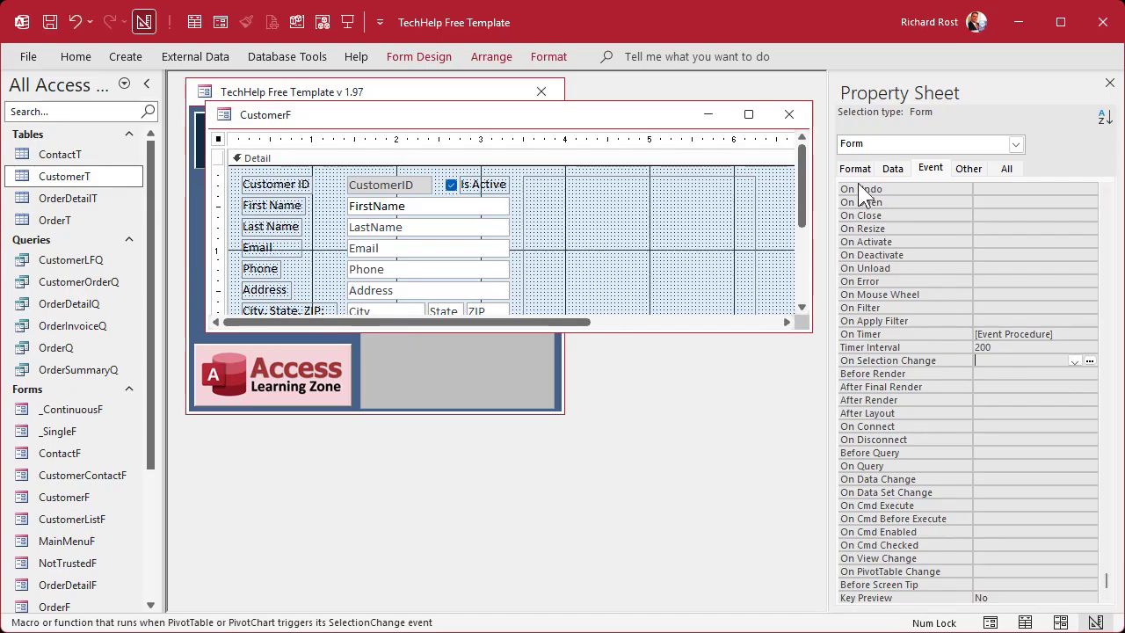
# Close the form design, reopen the customer form and check the tips in Last Name and First Name
pyautogui.click(788, 114)
pyautogui.click(278, 222)
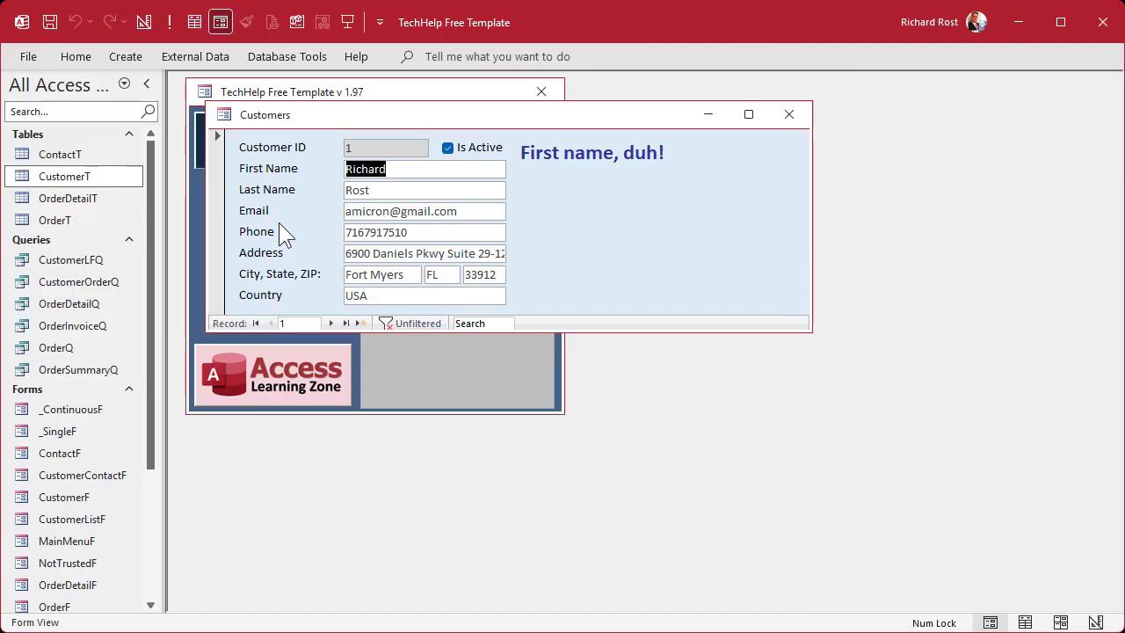
pyautogui.click(413, 188)
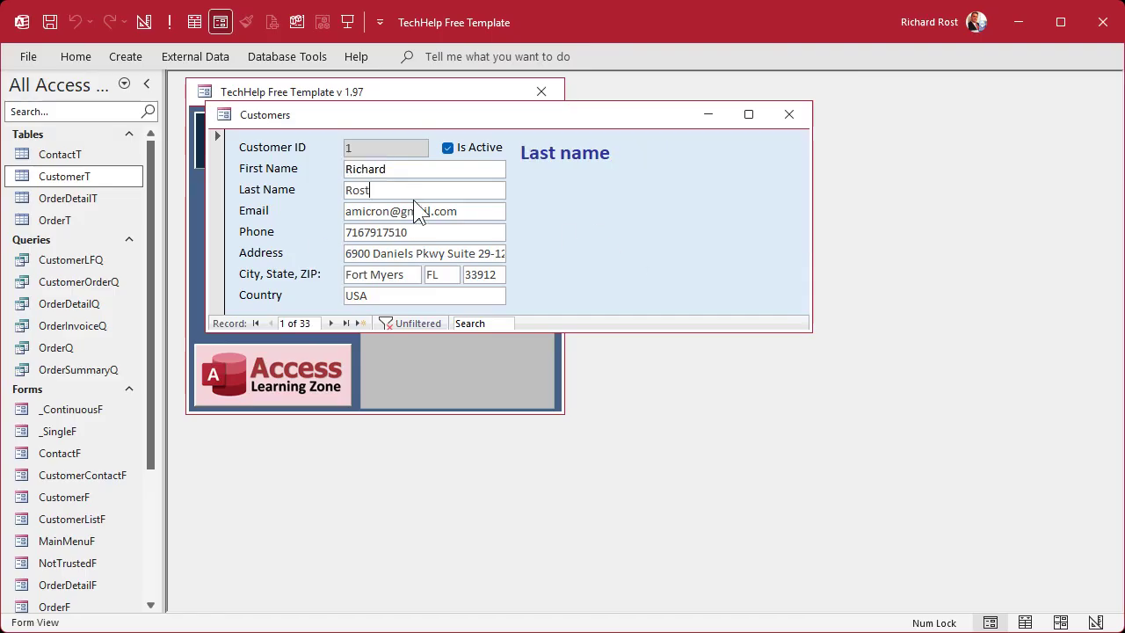
pyautogui.click(405, 168)
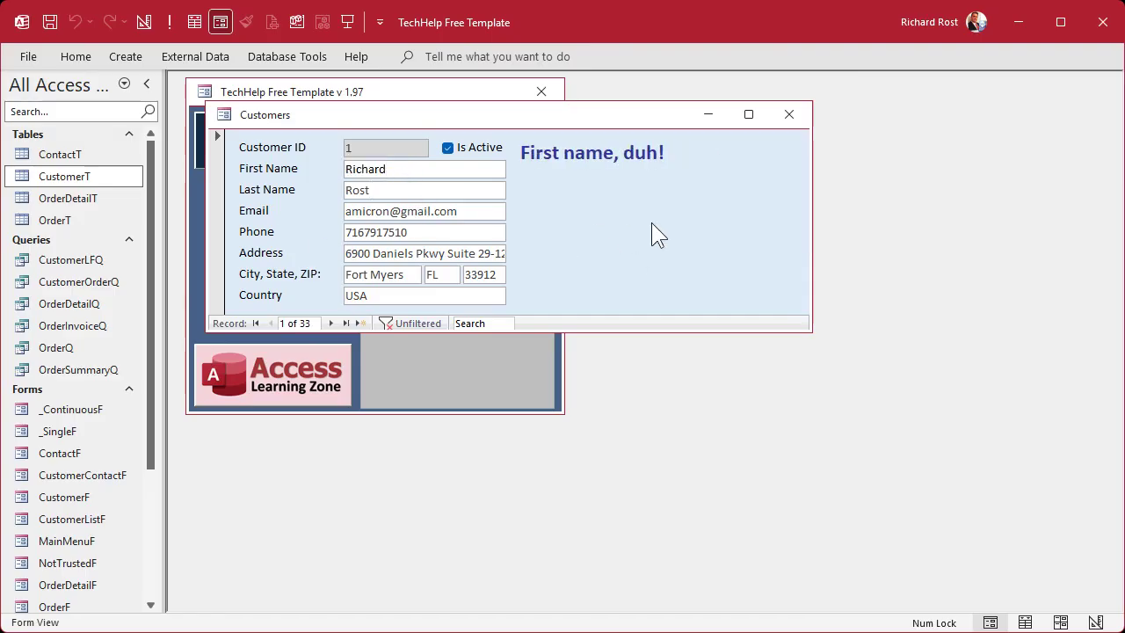